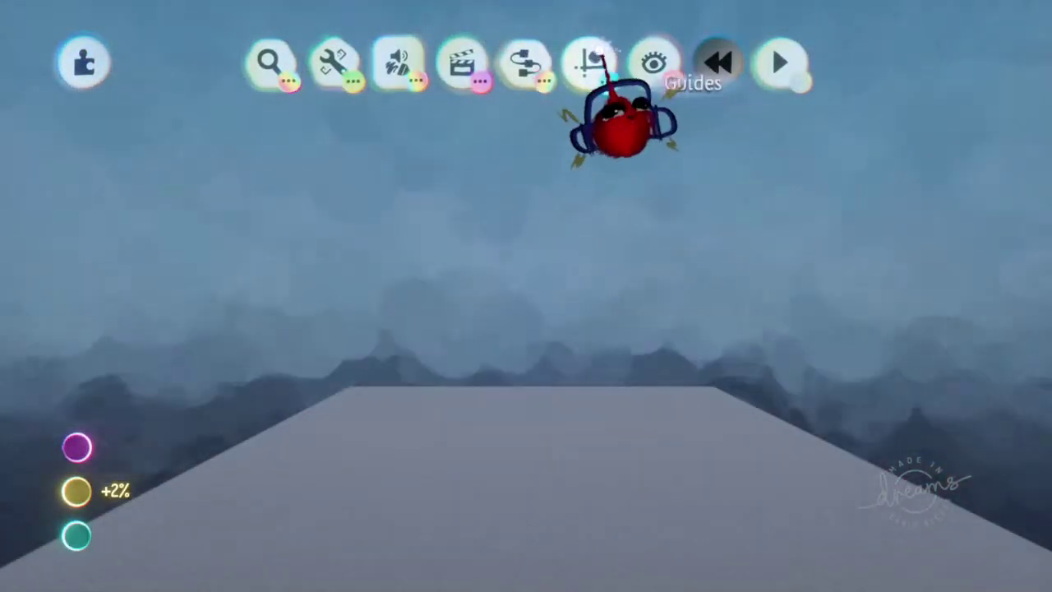
- Turn on the Grid Snap and Floor guides for the scene
left_click(600, 60)
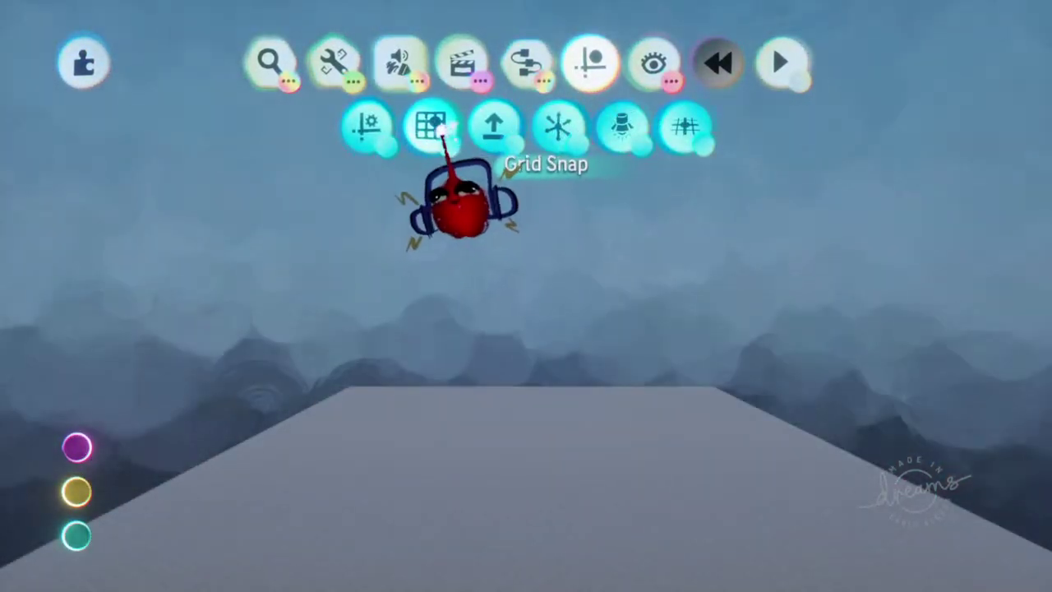
left_click(435, 123)
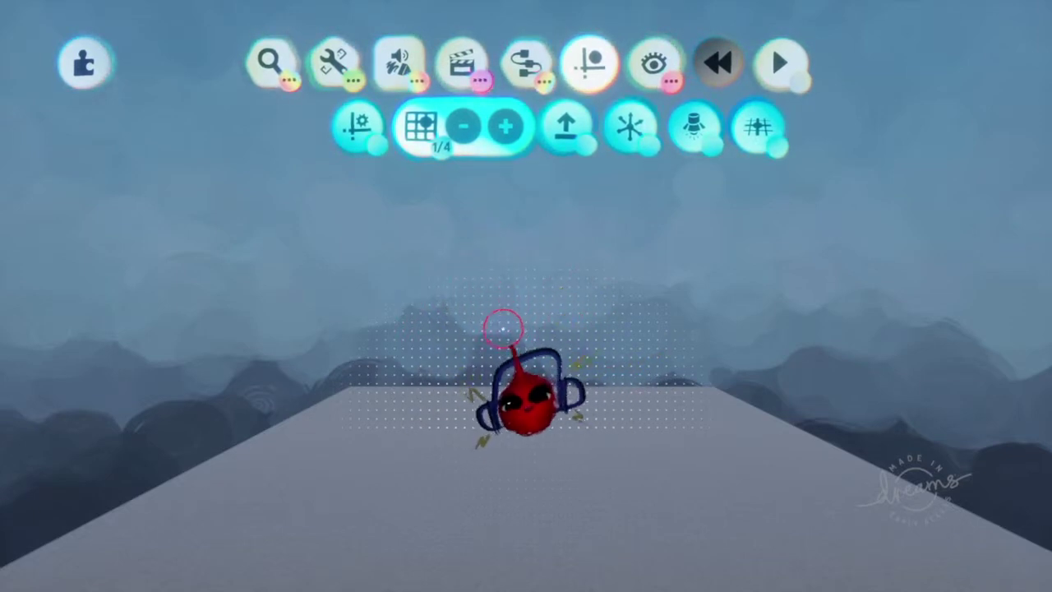
left_click(758, 125)
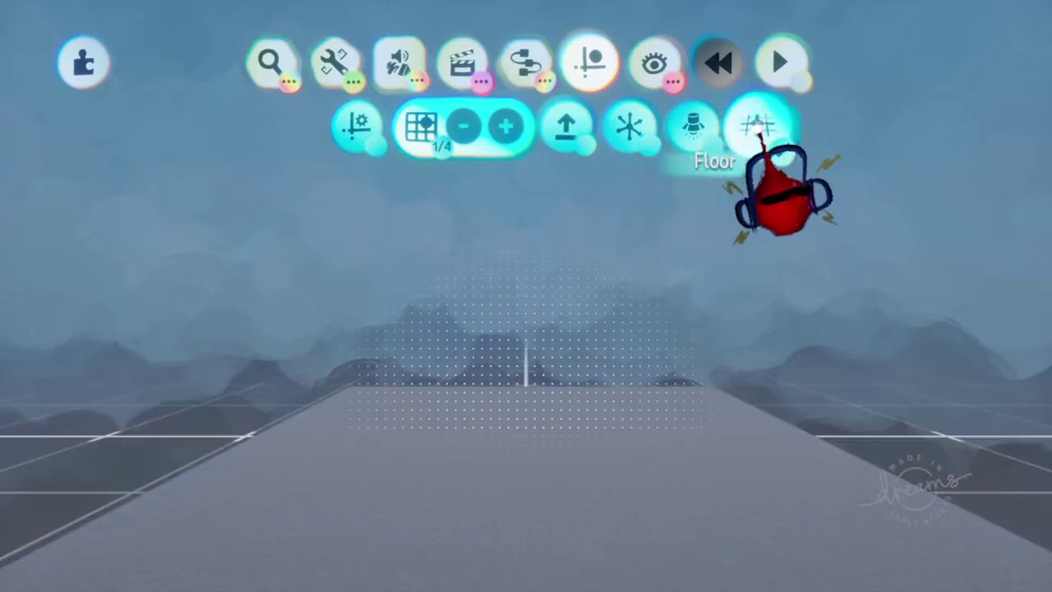
- Start a sculpture with the cube shape, stamp a cube over the middle of the slab, and undo the smeared stamp
middle_click_drag(564, 272, 452, 227)
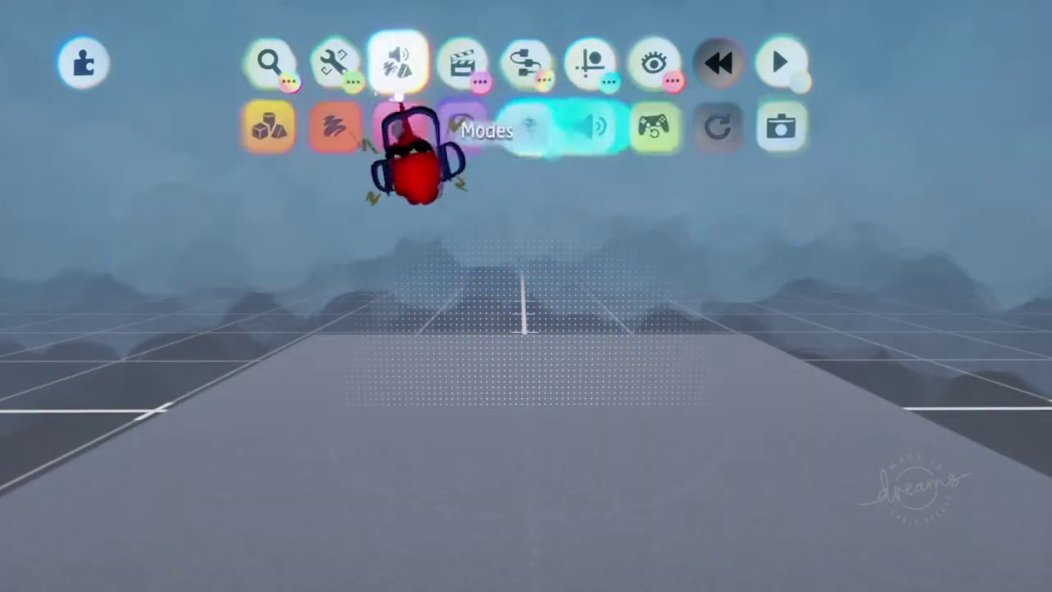
left_click(284, 132)
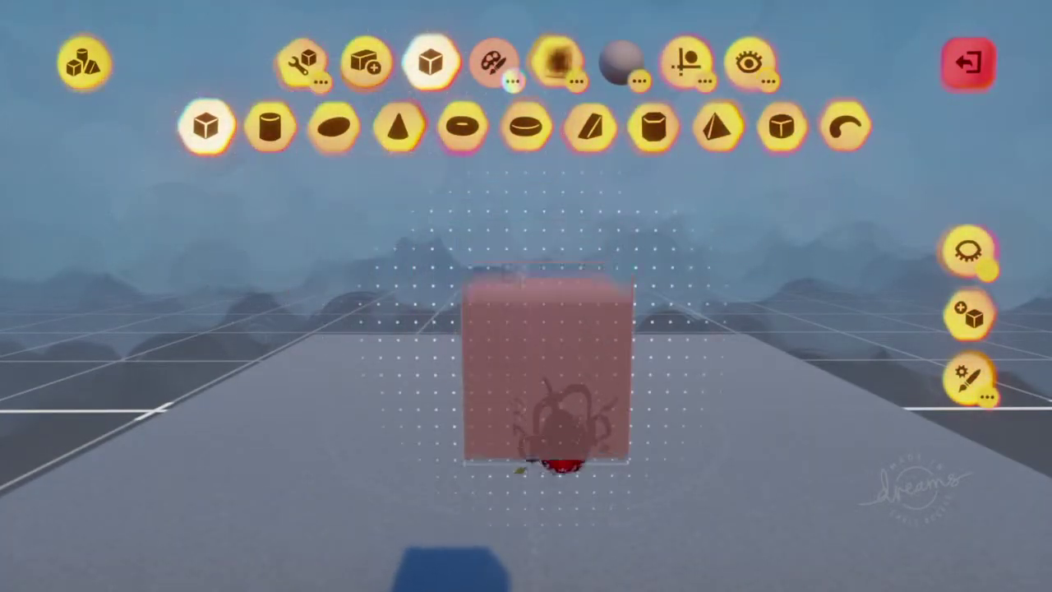
middle_click_drag(564, 496, 545, 506)
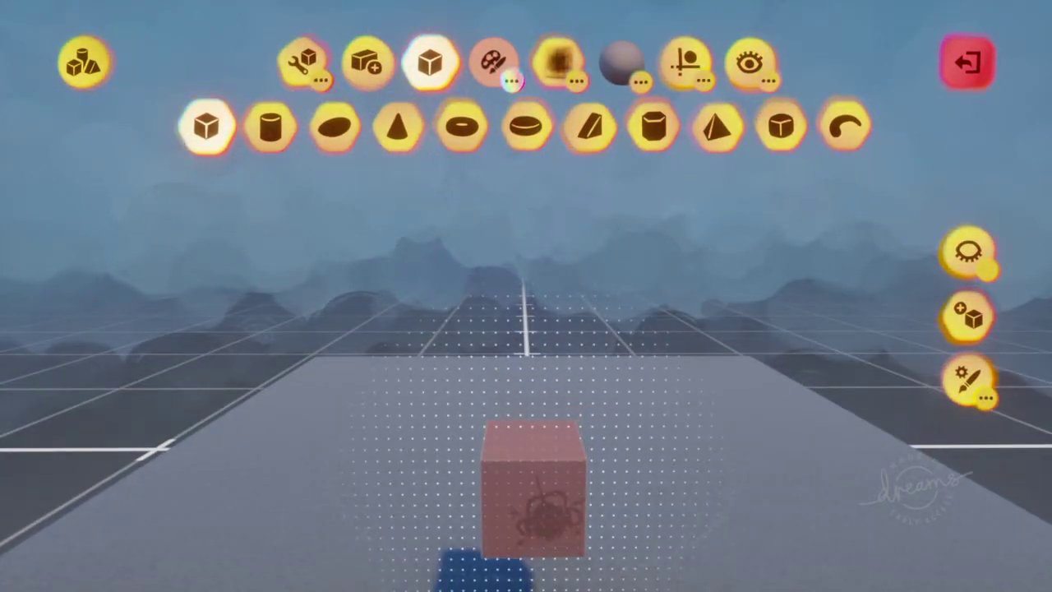
left_click_drag(549, 517, 561, 526)
key("ctrl+z")
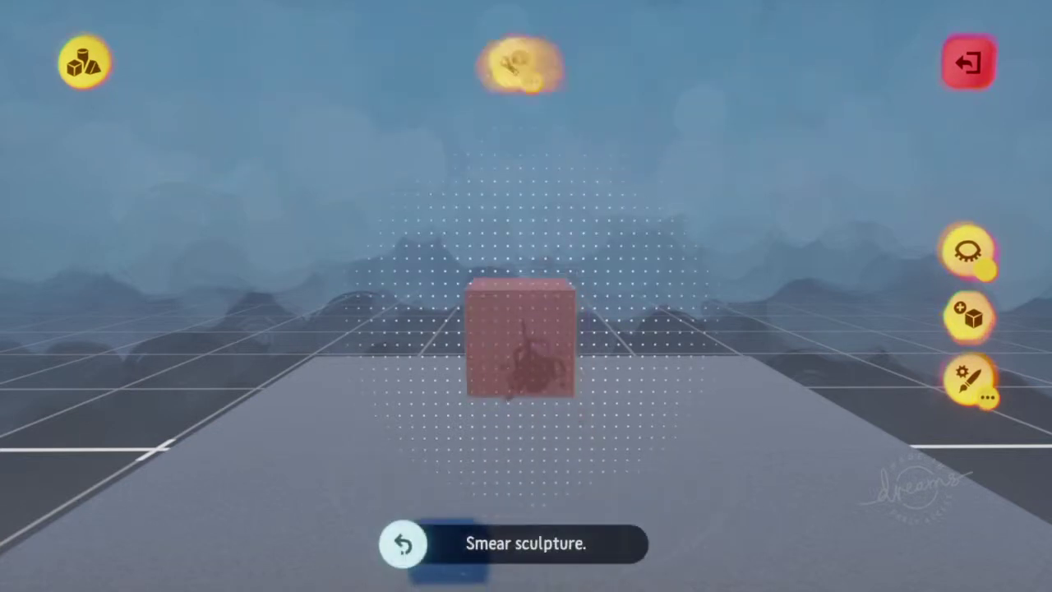
- Stretch the cube upward with the Stretch tool to form a tall rectangular block
left_click(302, 63)
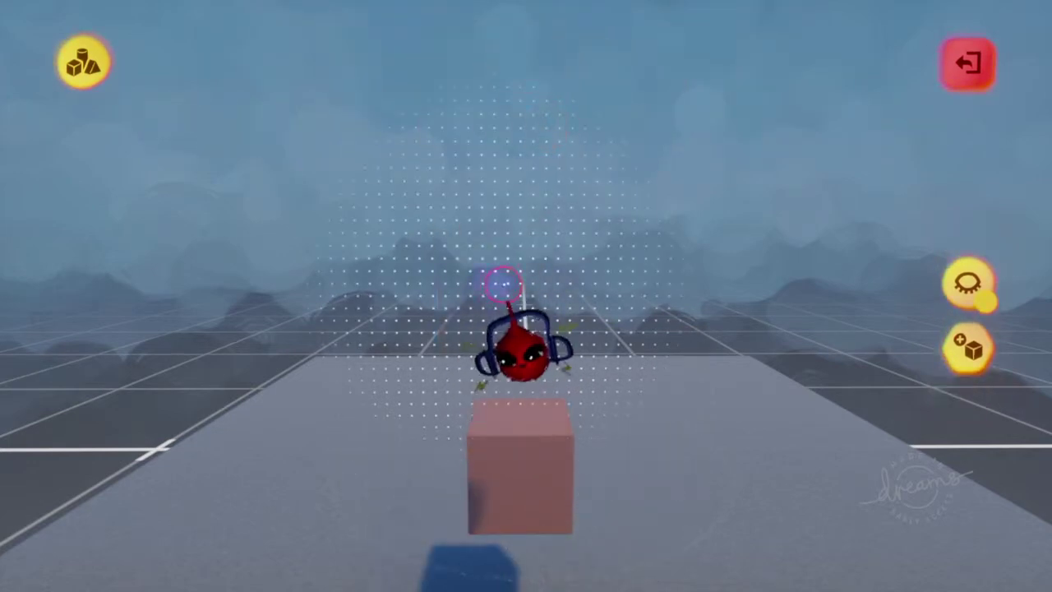
middle_click_drag(509, 283, 497, 191)
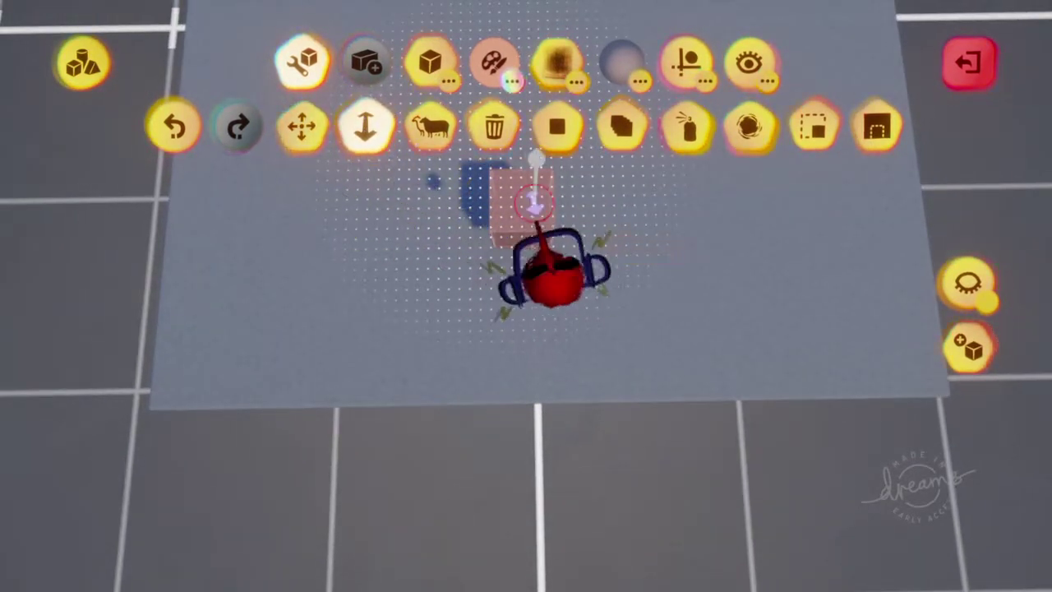
left_click(534, 183)
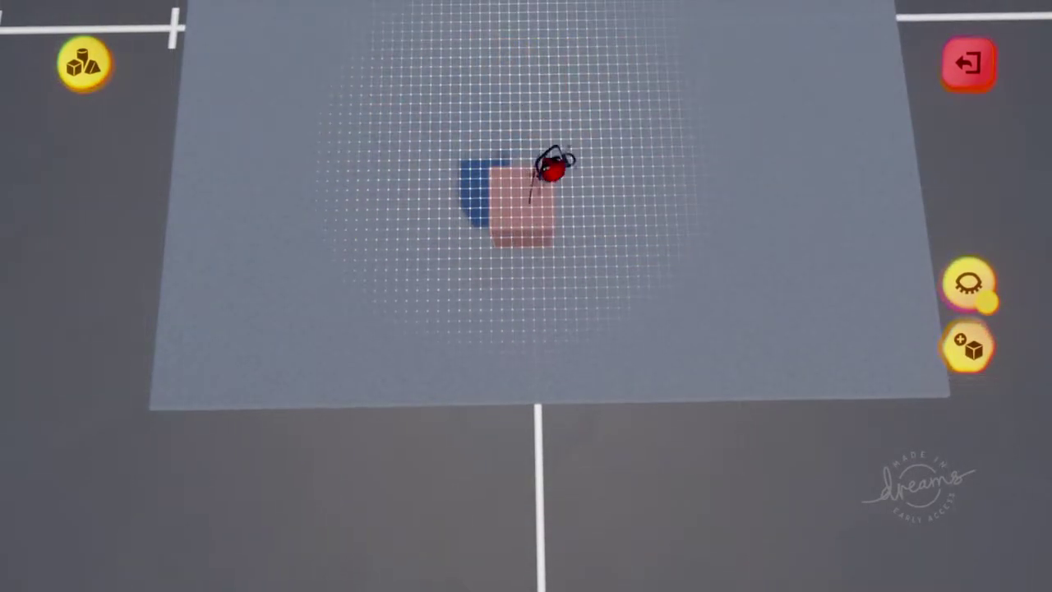
middle_click_drag(554, 164, 539, 120)
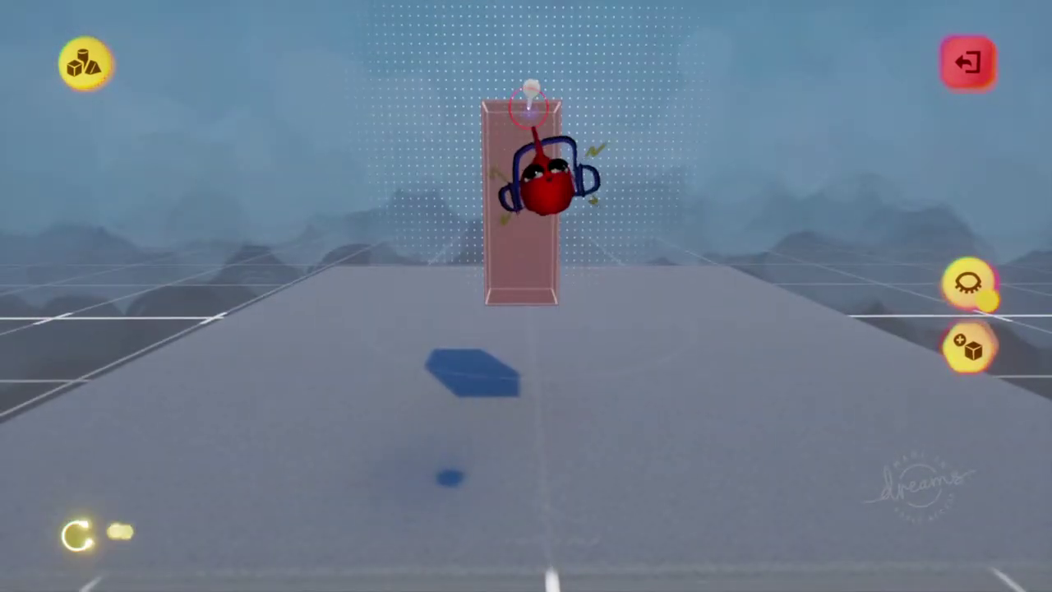
middle_click_drag(545, 204, 552, 251)
middle_click_drag(523, 195, 529, 225)
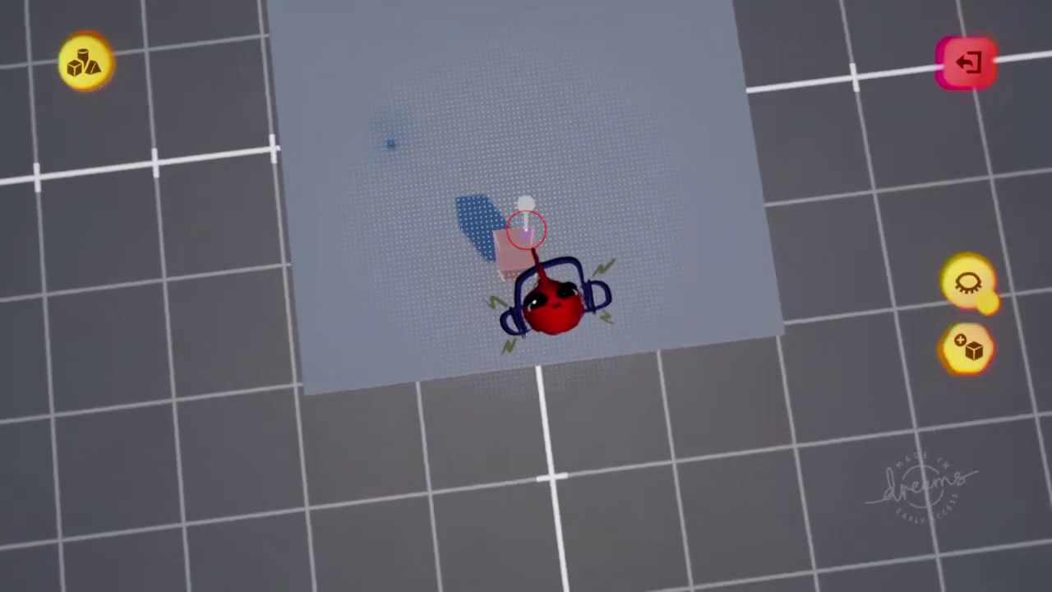
middle_click_drag(520, 237, 518, 319)
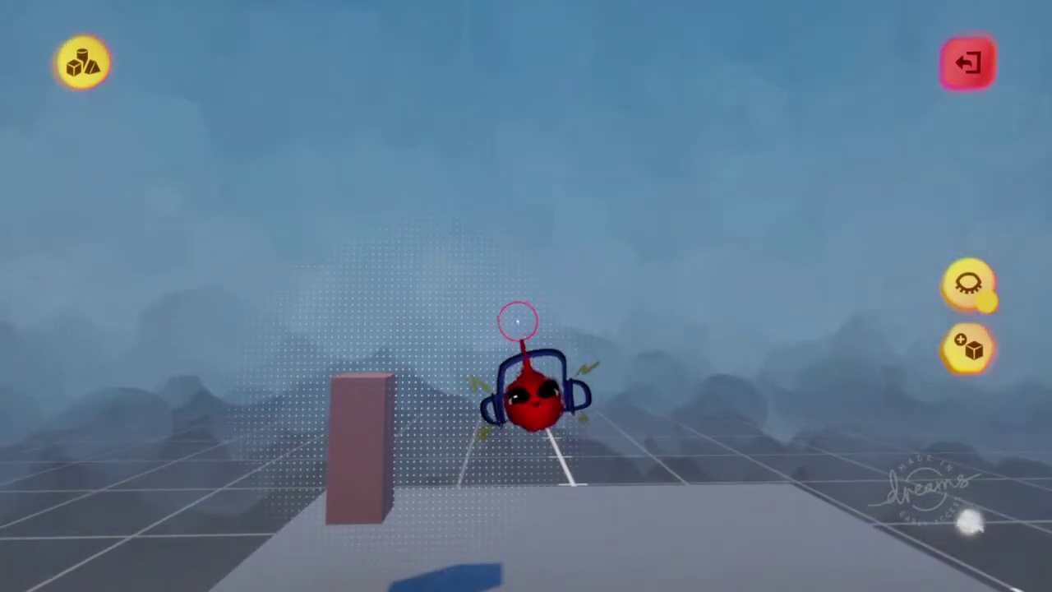
- Read through all 11 help pages for the Precise Move guide
left_click(687, 61)
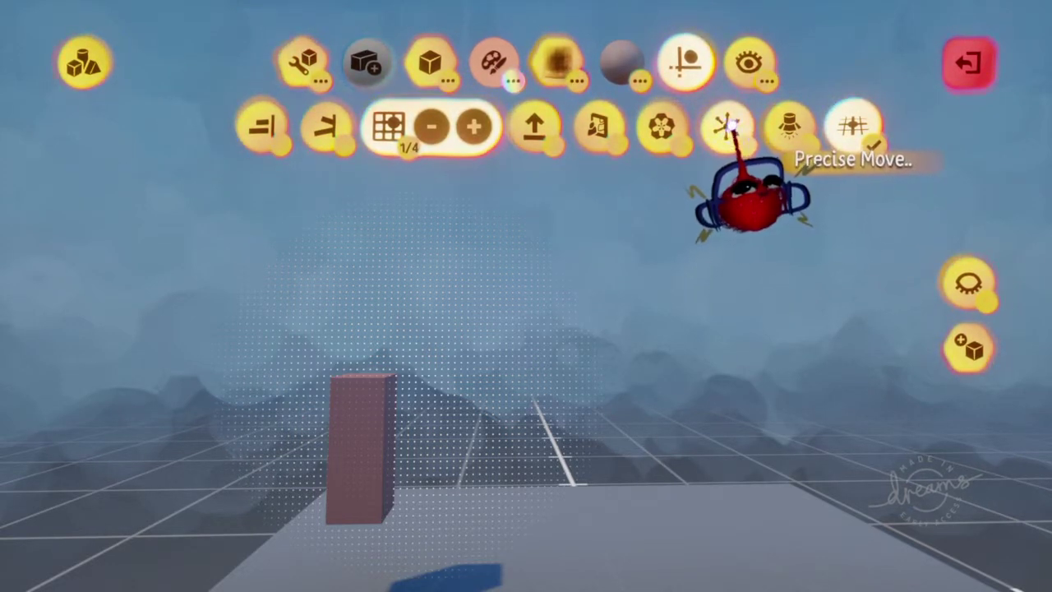
left_click(728, 123)
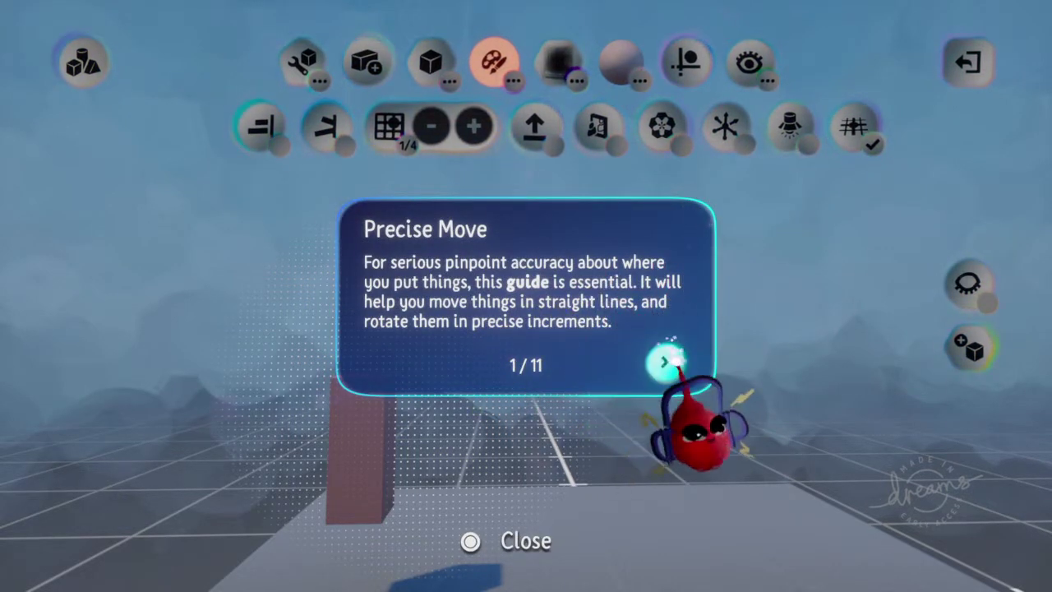
left_click(666, 364)
left_click(667, 363)
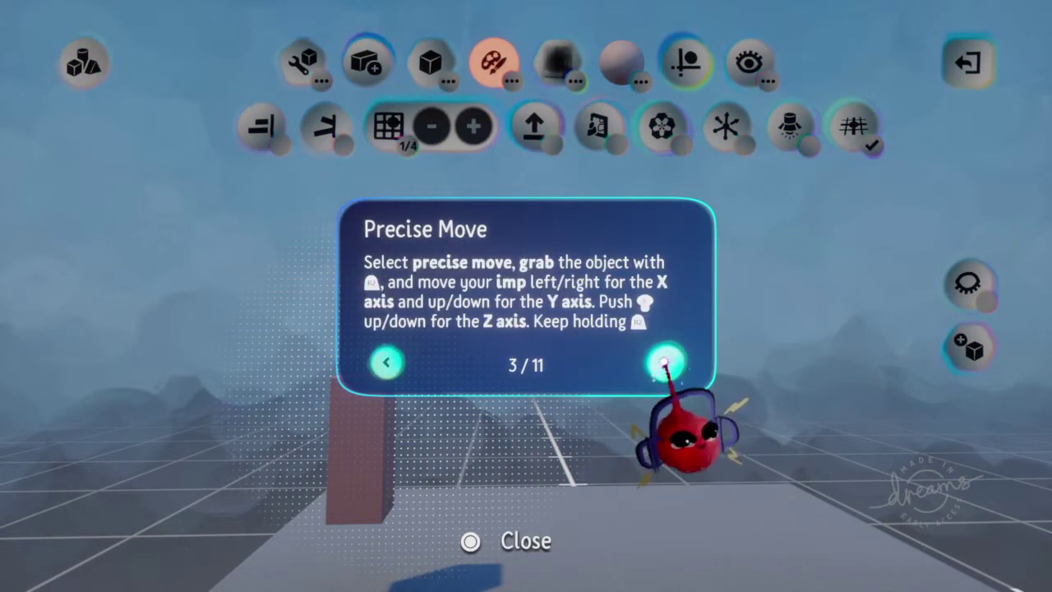
left_click(665, 364)
left_click(666, 363)
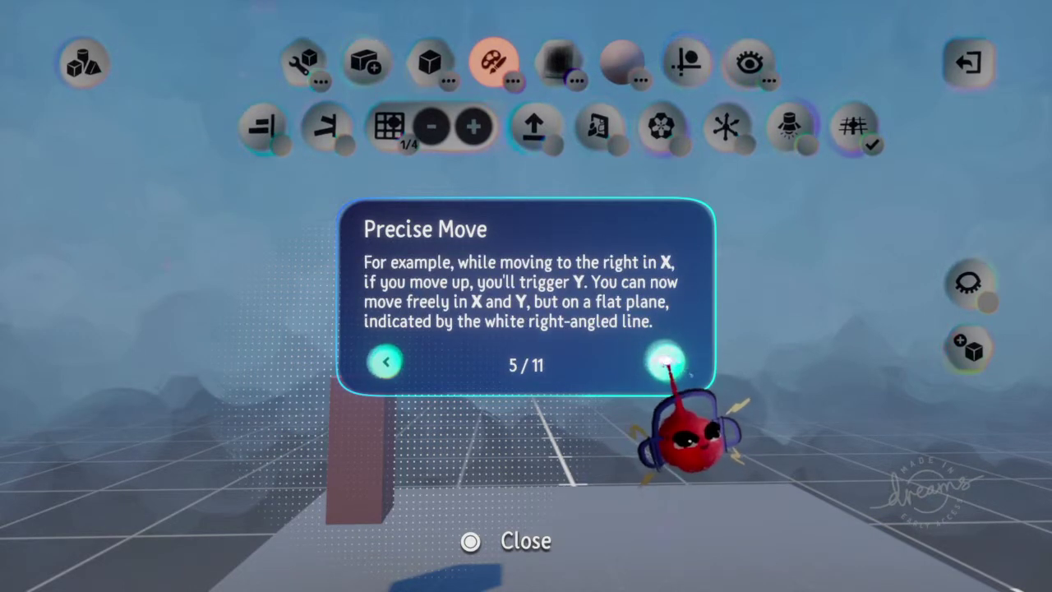
left_click(666, 362)
left_click(666, 363)
left_click(666, 363)
left_click(666, 363)
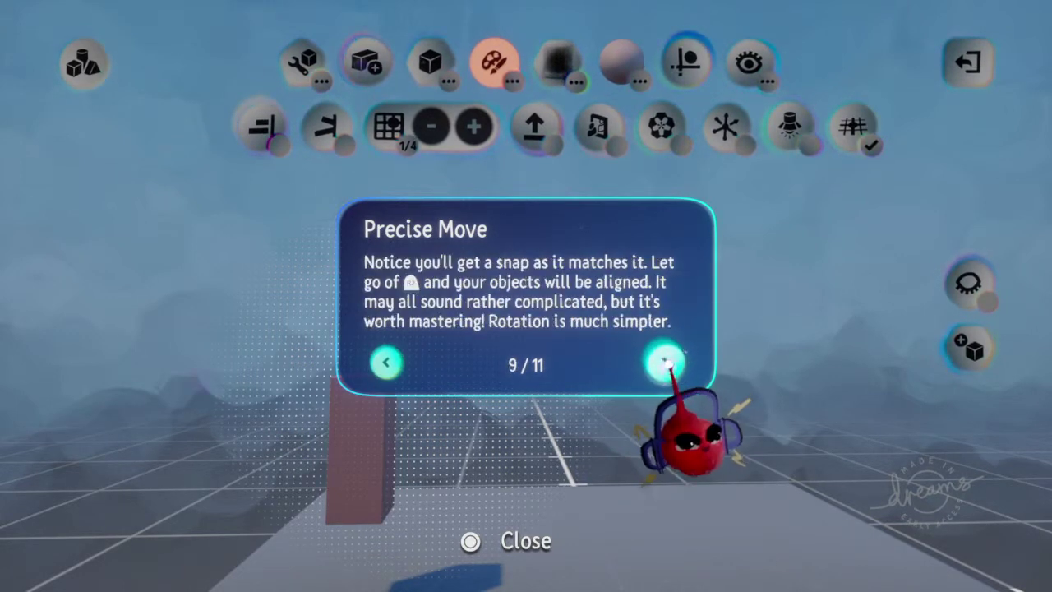
left_click(665, 363)
left_click(666, 363)
left_click(665, 363)
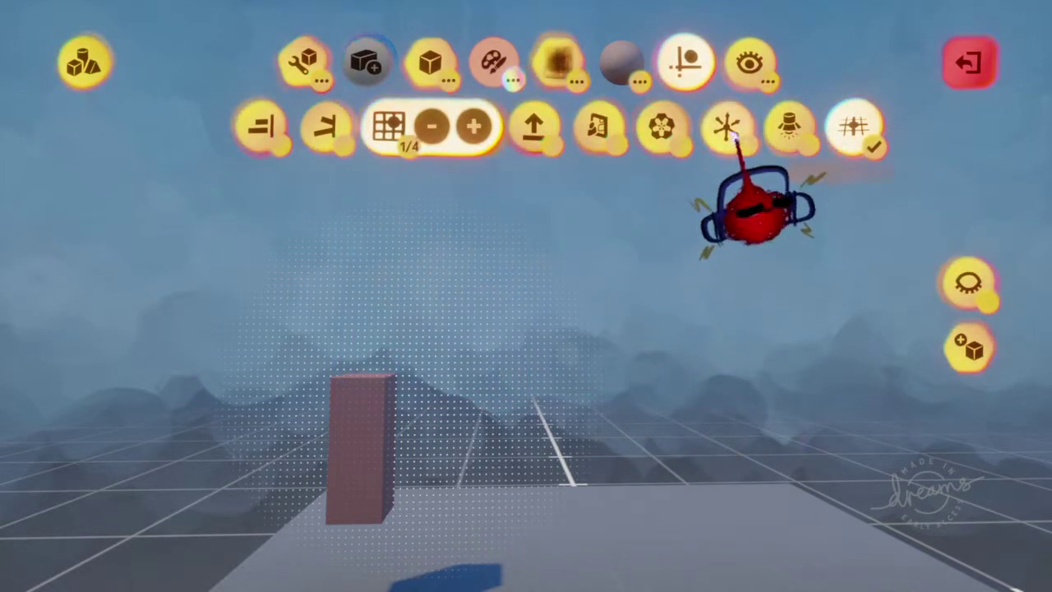
- Turn on the Precise Move guide and activate the Move tool for the tall block
left_click(735, 135)
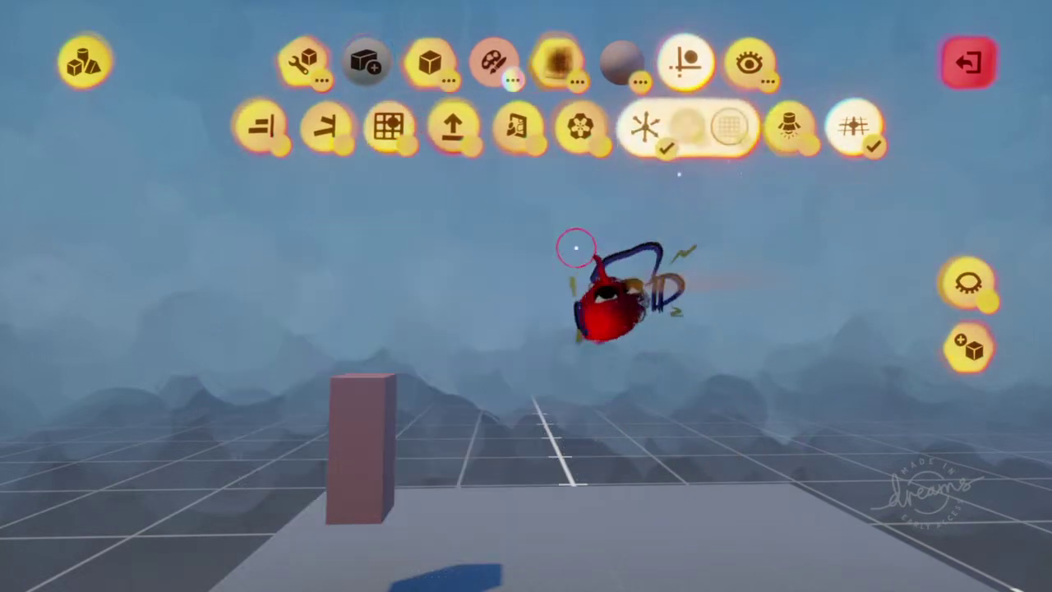
left_click_drag(372, 421, 408, 434)
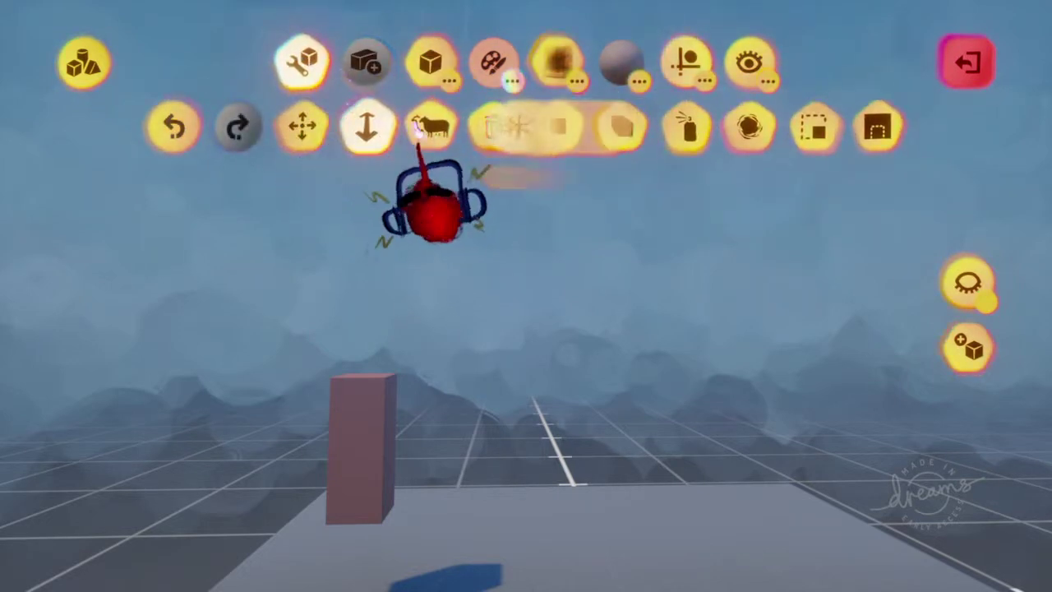
left_click(302, 126)
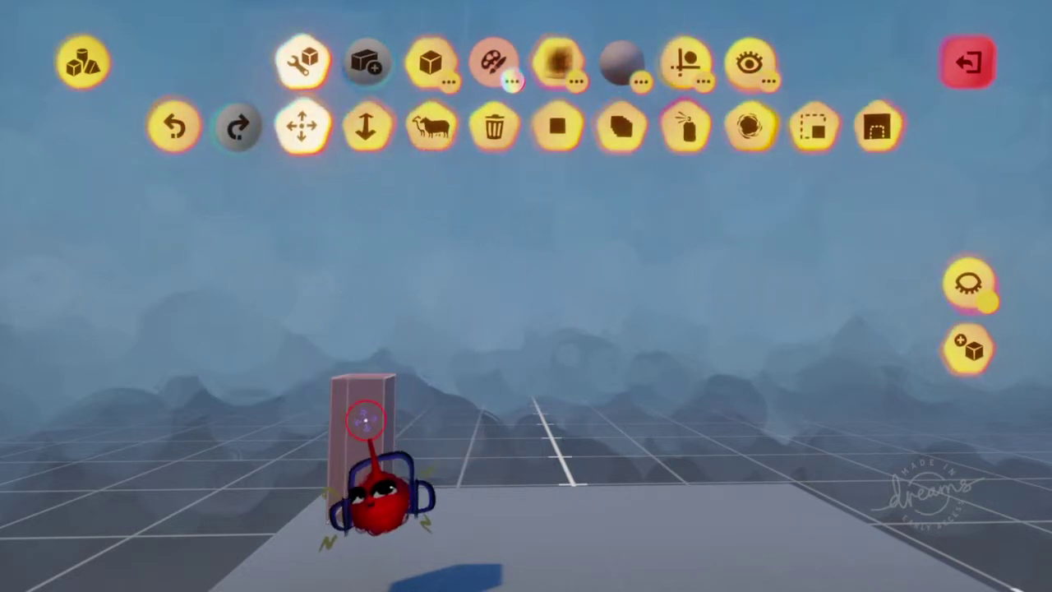
- Switch the guide from Precise Move to Grid Snap and return to Precise Move
left_click(686, 64)
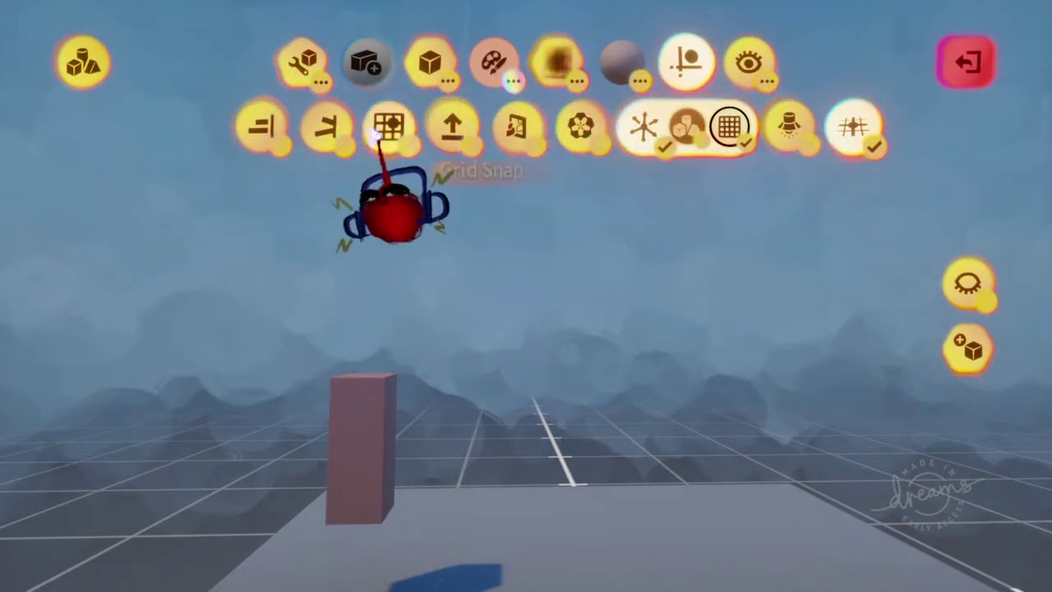
left_click(380, 135)
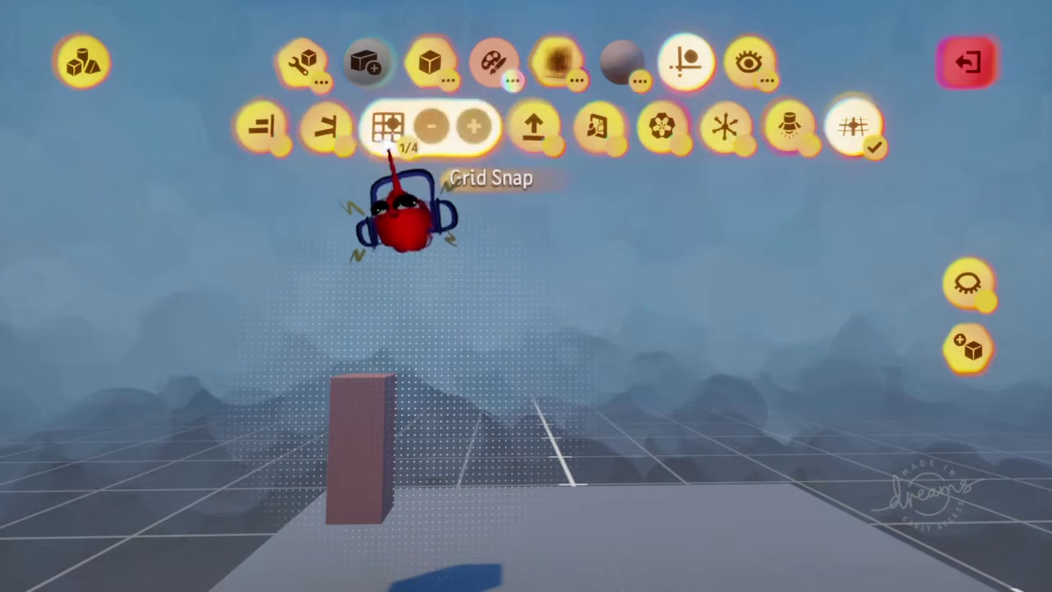
left_click(715, 136)
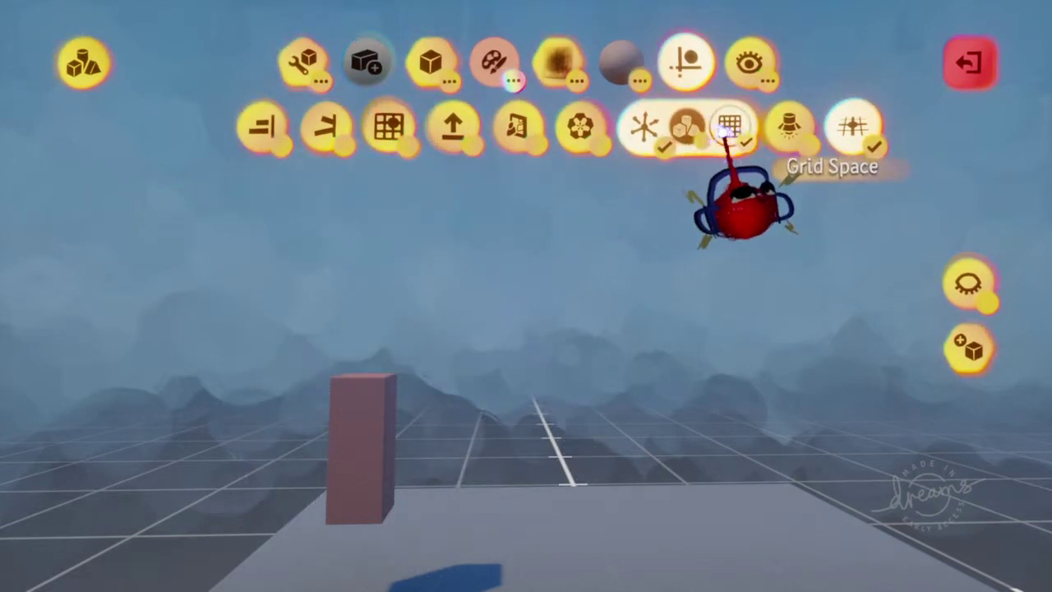
- Move the tall block along straight axes to the right half of the slab with Precise Move and enlarge it slightly
left_click_drag(369, 410, 542, 383)
left_click_drag(611, 422, 374, 459)
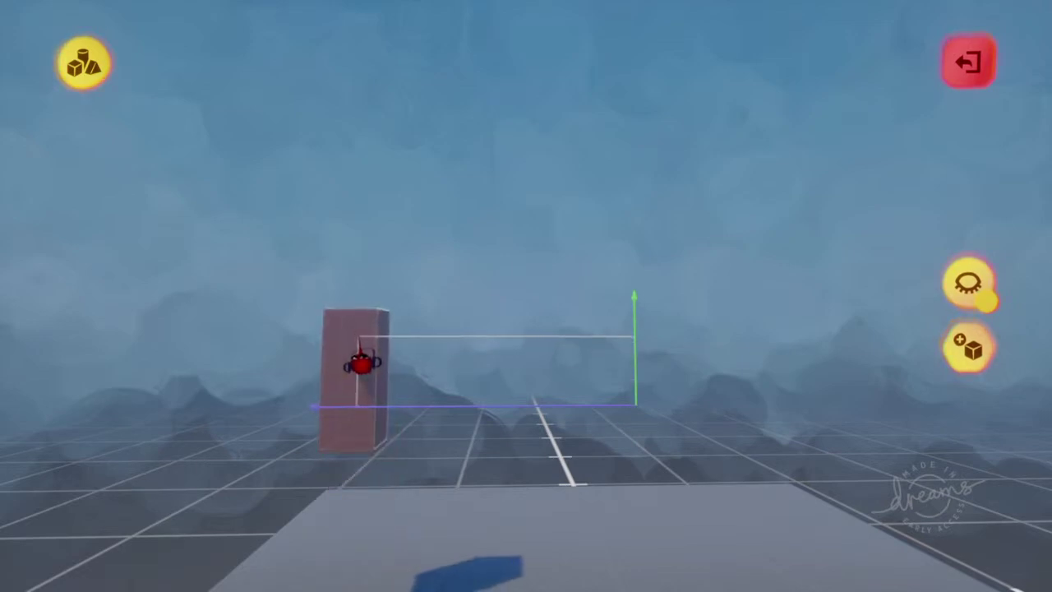
left_click_drag(362, 362, 655, 425)
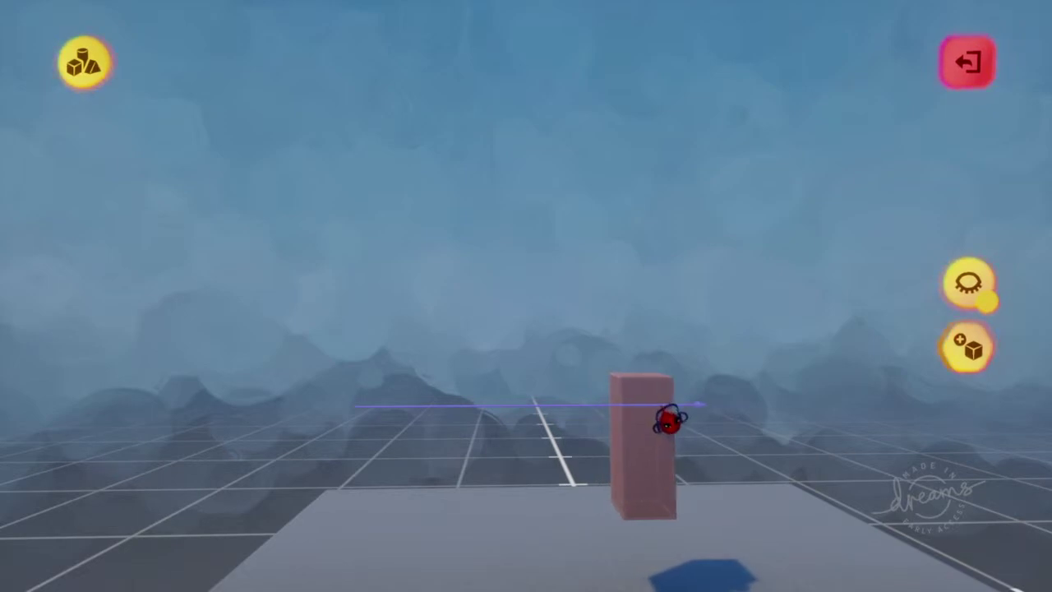
mouse_move(673, 419)
left_mouse_down()
mouse_move(710, 417)
mouse_move(676, 422)
left_mouse_up()
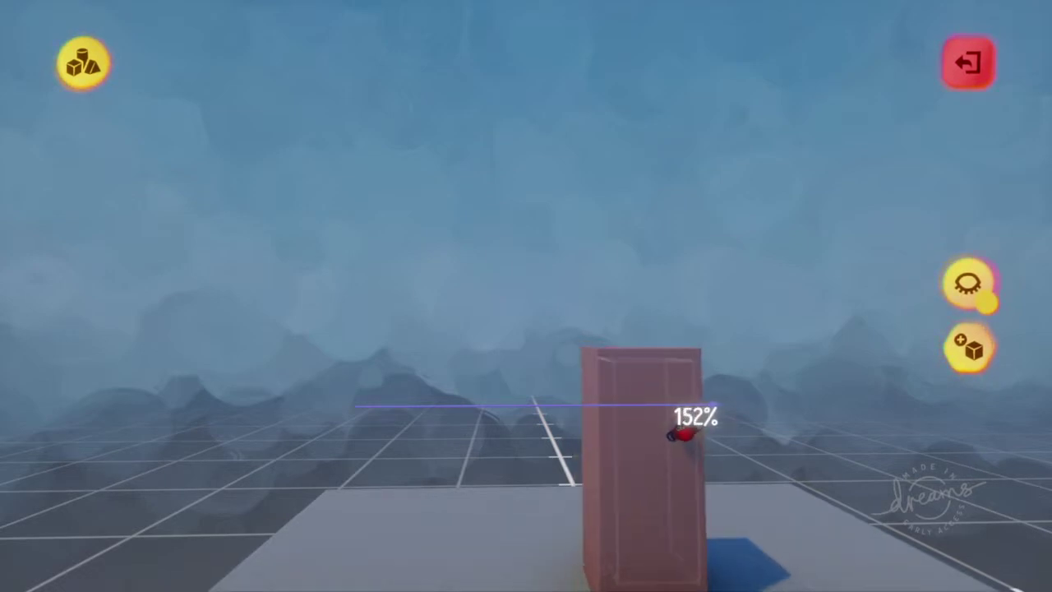
left_click_drag(681, 434, 682, 425)
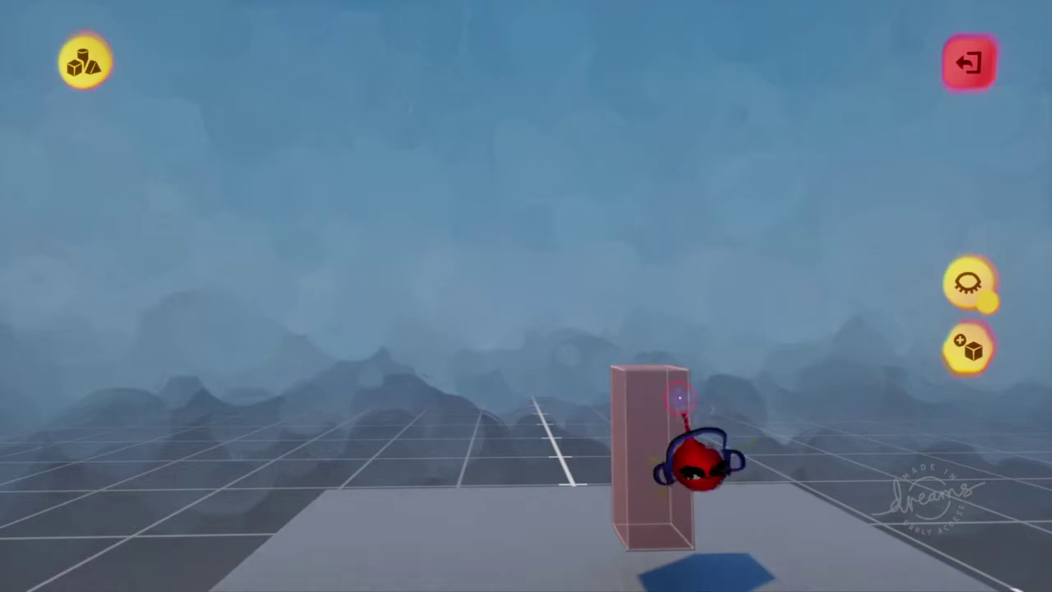
- Turn on Grid Snap at 1/4 and Stay Upright, and move the block to the slab's left half
left_click(386, 127)
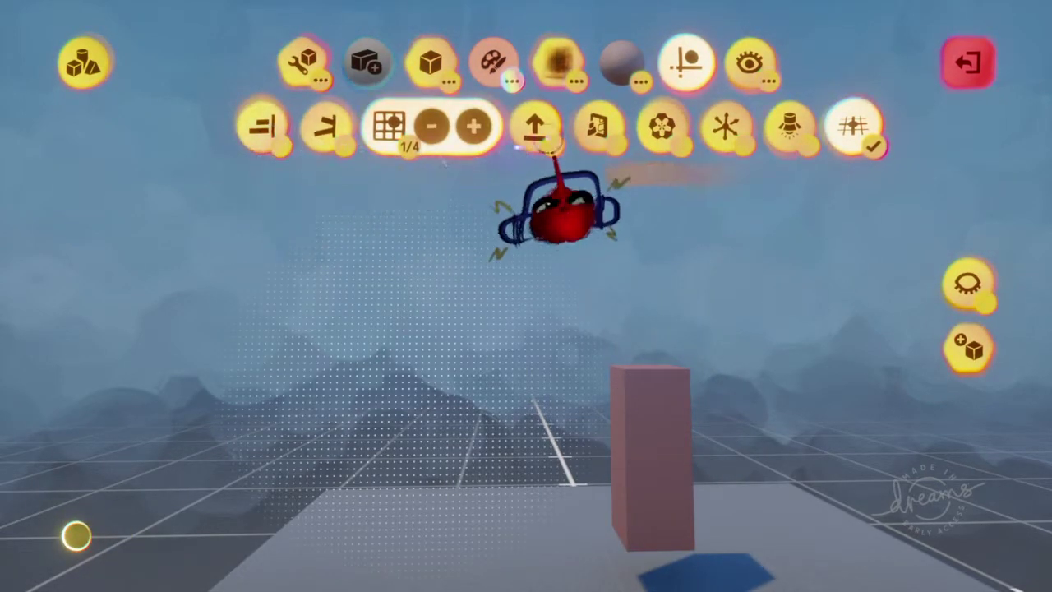
left_click(534, 127)
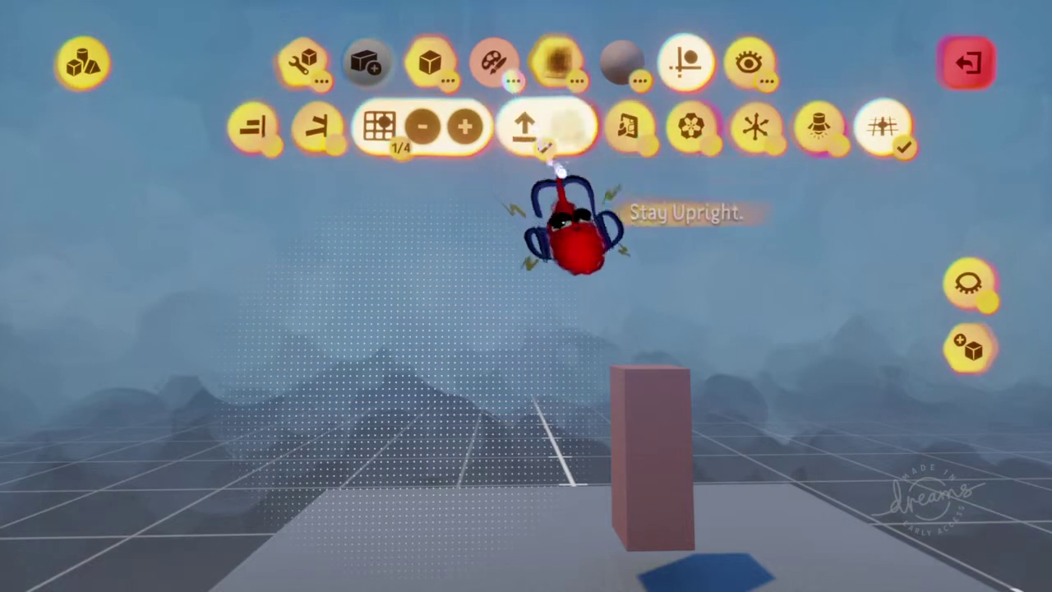
left_click_drag(704, 486, 437, 474)
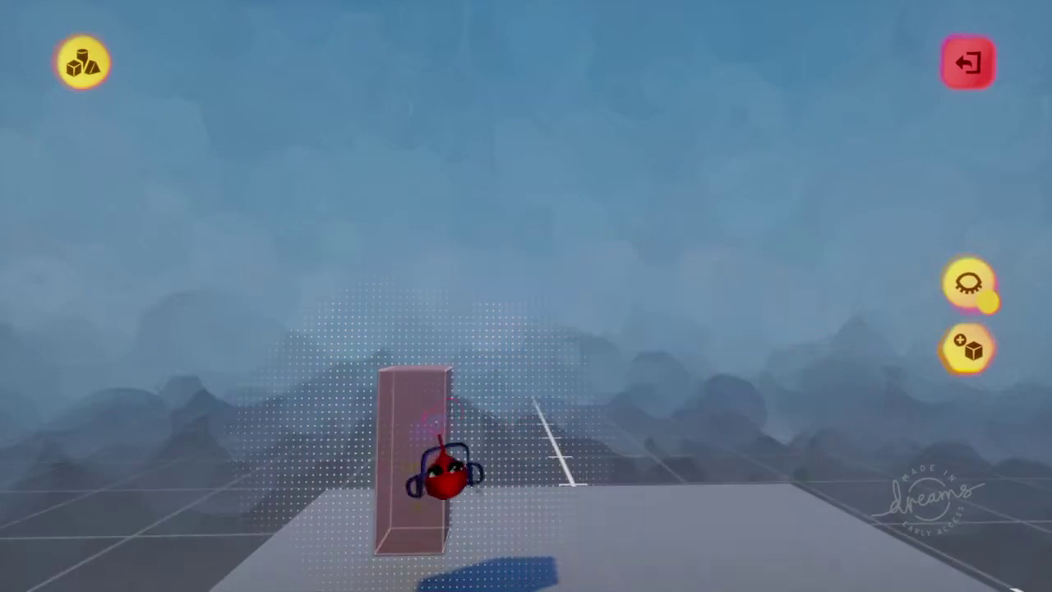
- Set the grid size to 1 and move the block across to the slab's right side and back to its left side
key("Tab")
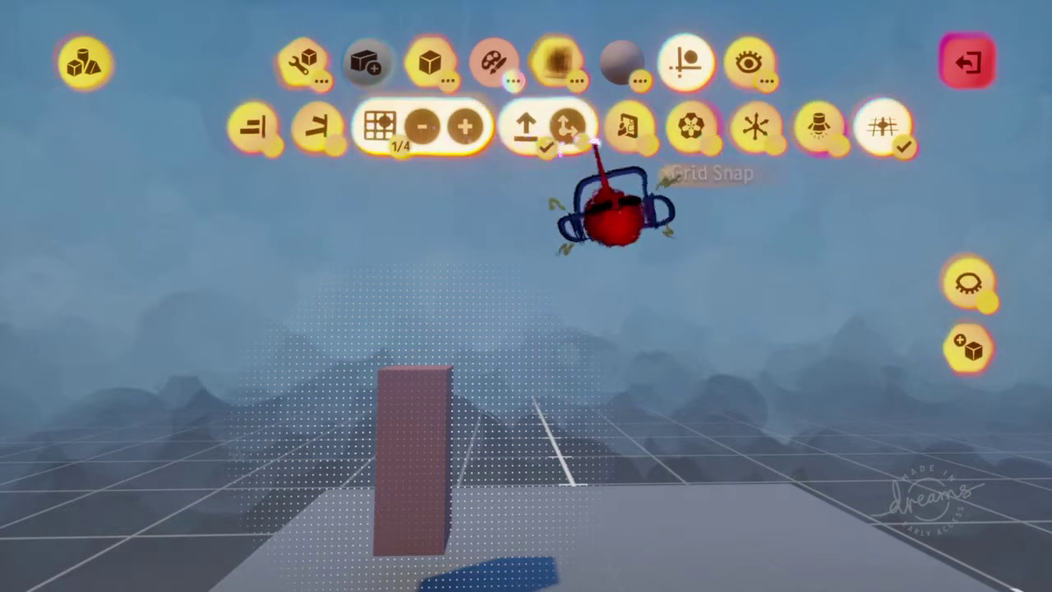
left_click_drag(458, 457, 715, 427)
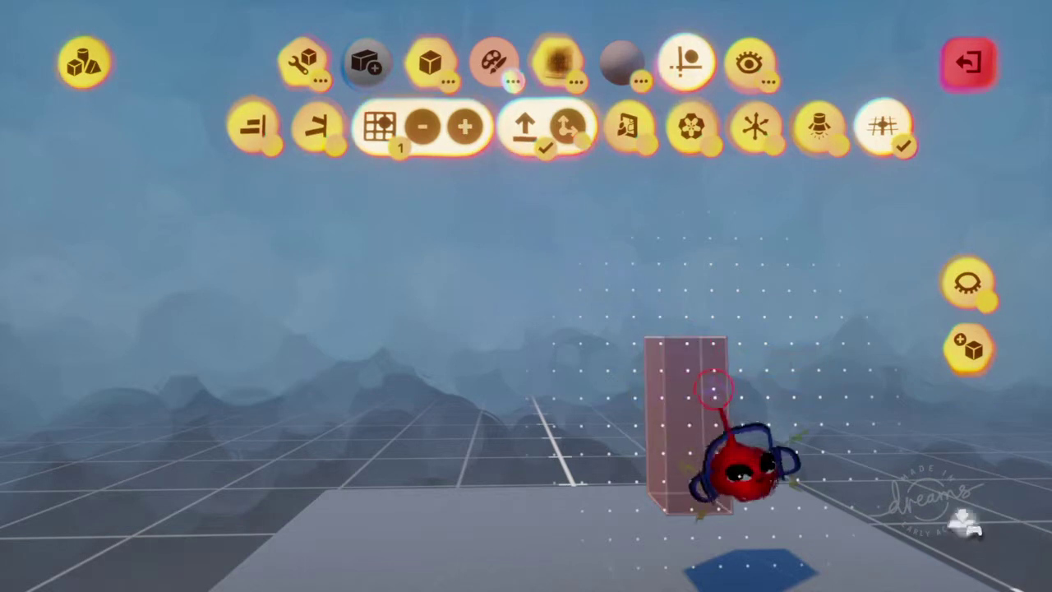
left_click_drag(716, 430, 401, 394)
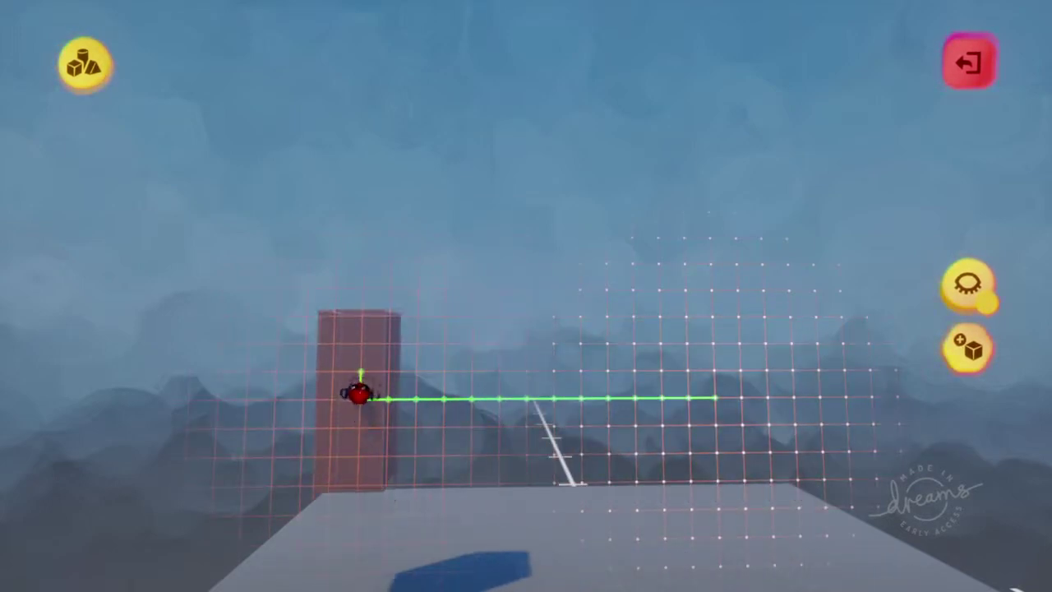
- Release the tall block on the slab's left half and check its grid alignment from above and from the front
left_click_drag(385, 418, 420, 447)
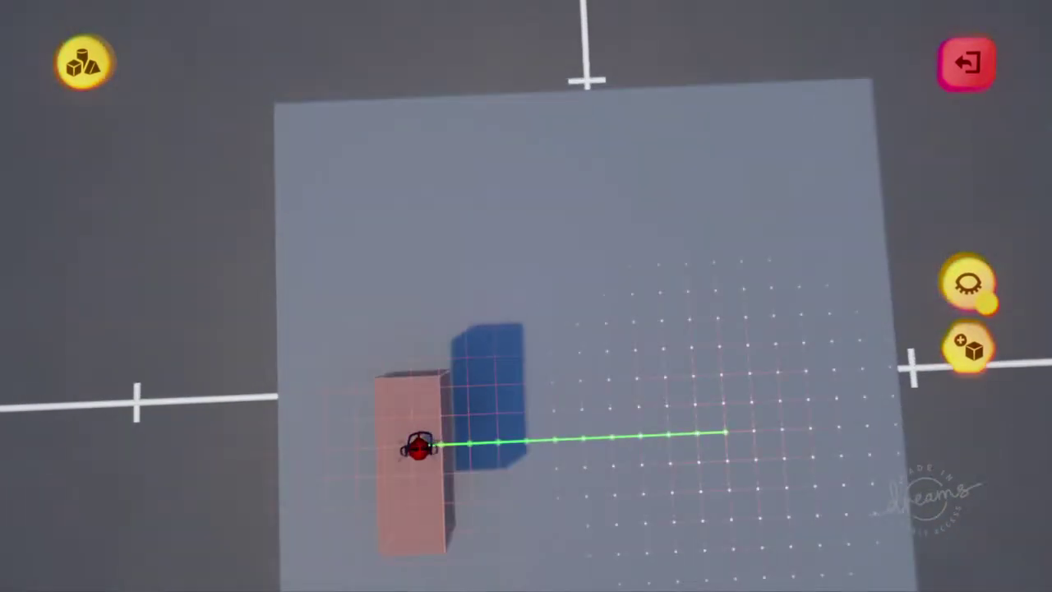
mouse_move(420, 449)
middle_mouse_down()
mouse_move(418, 437)
mouse_move(414, 446)
middle_mouse_up()
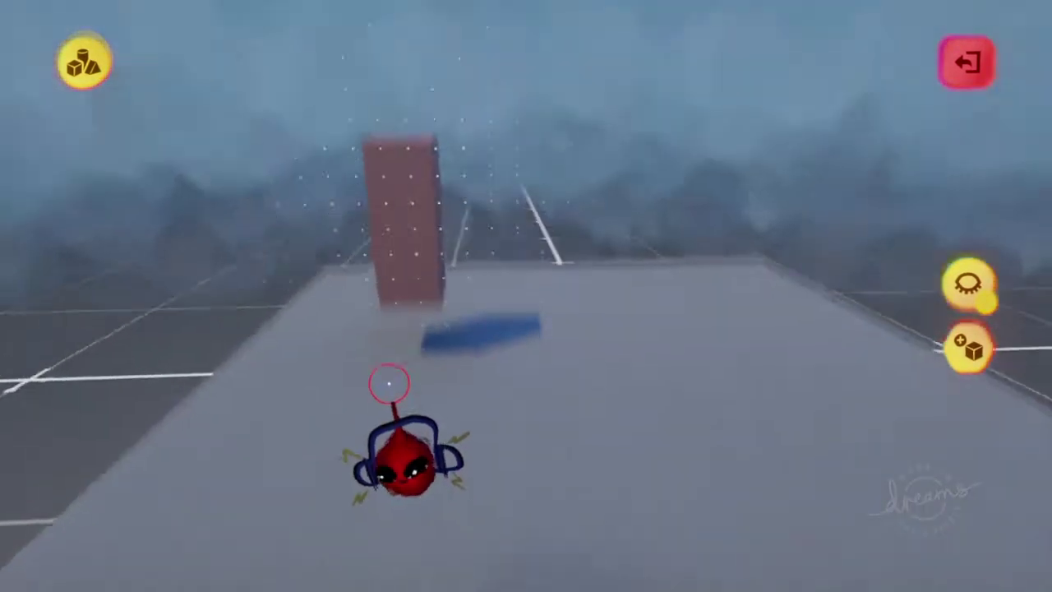
middle_click_drag(389, 383, 384, 333)
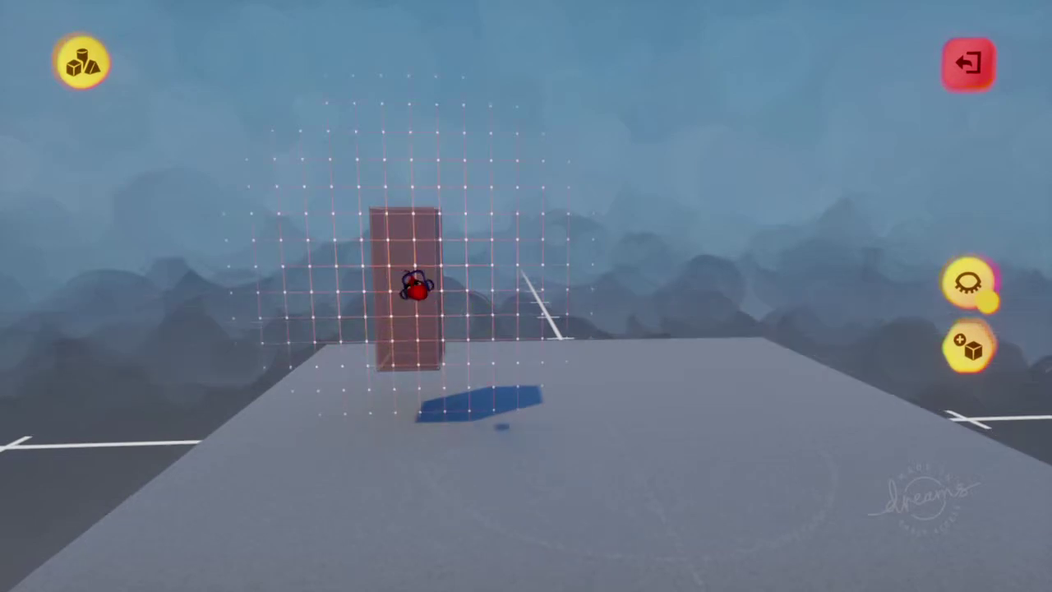
middle_click_drag(418, 286, 392, 425)
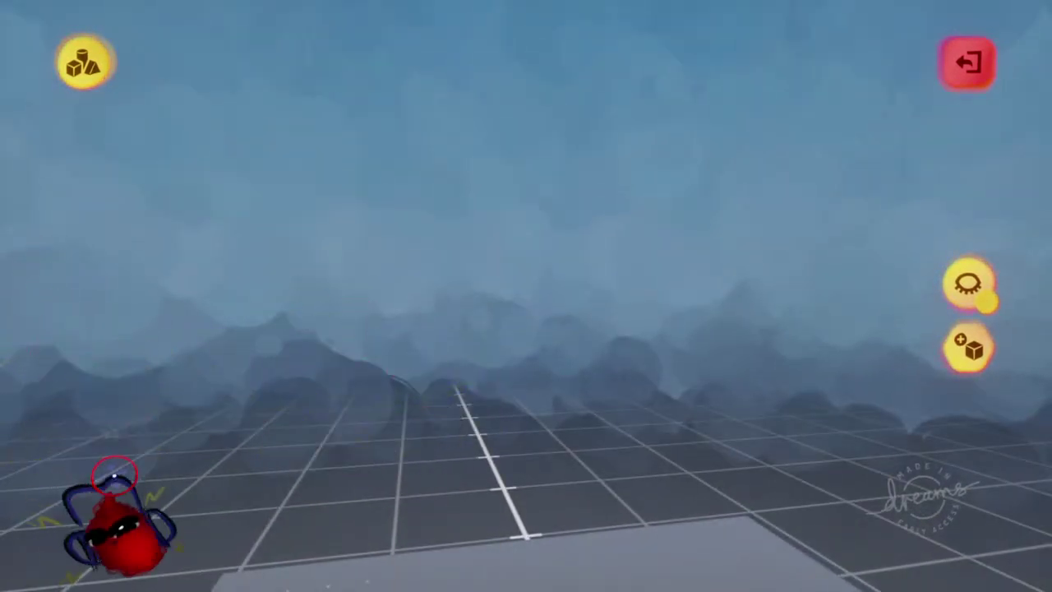
middle_click_drag(317, 387, 353, 450)
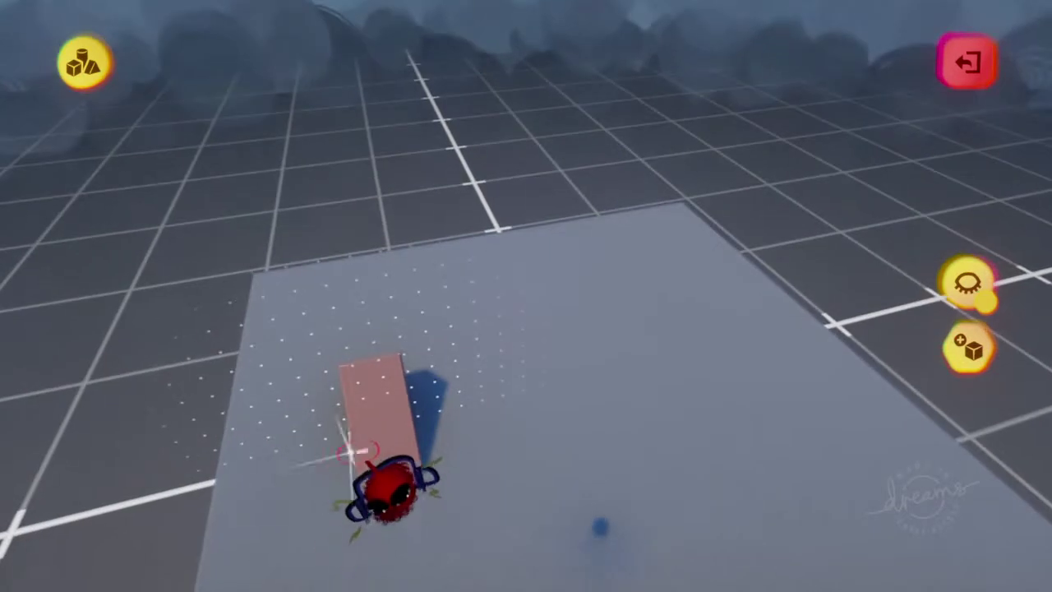
middle_click_drag(507, 341, 457, 311)
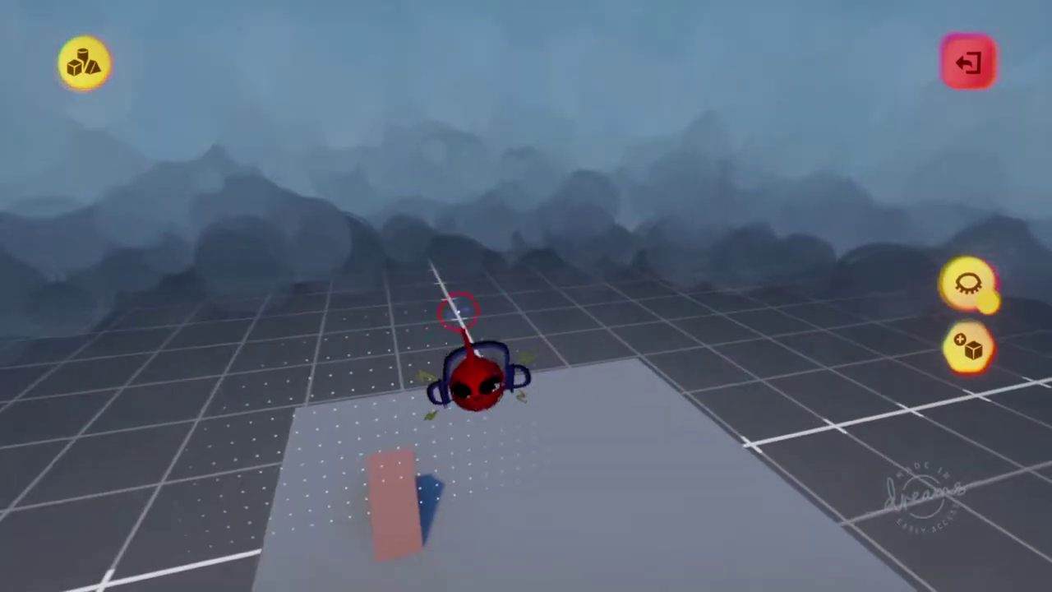
- Choose the cube shape, enlarge it, and stamp one large cube at the slab's far edge
key("Tab")
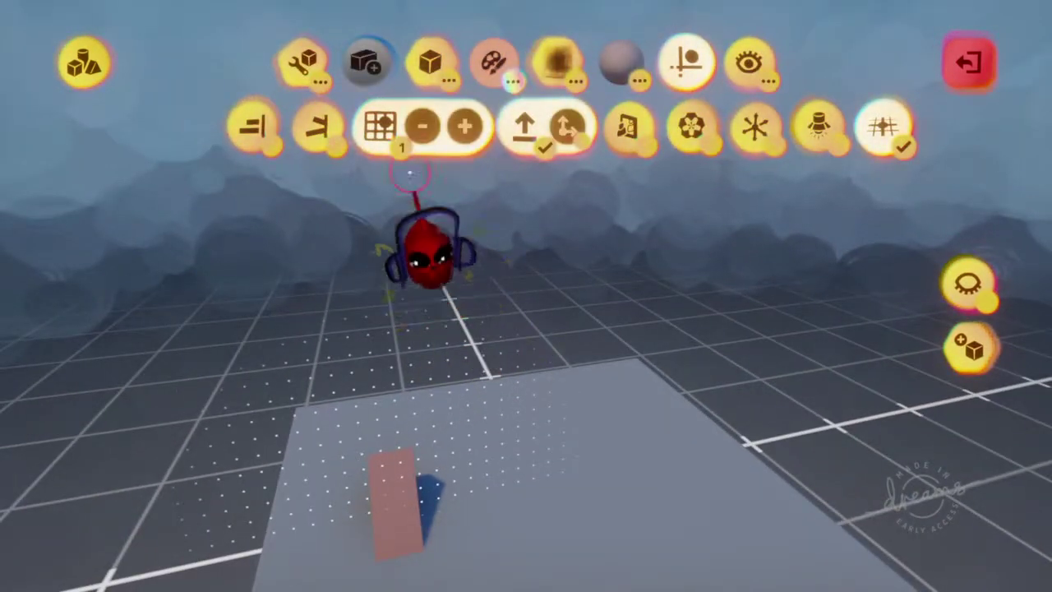
left_click(441, 73)
left_click(433, 65)
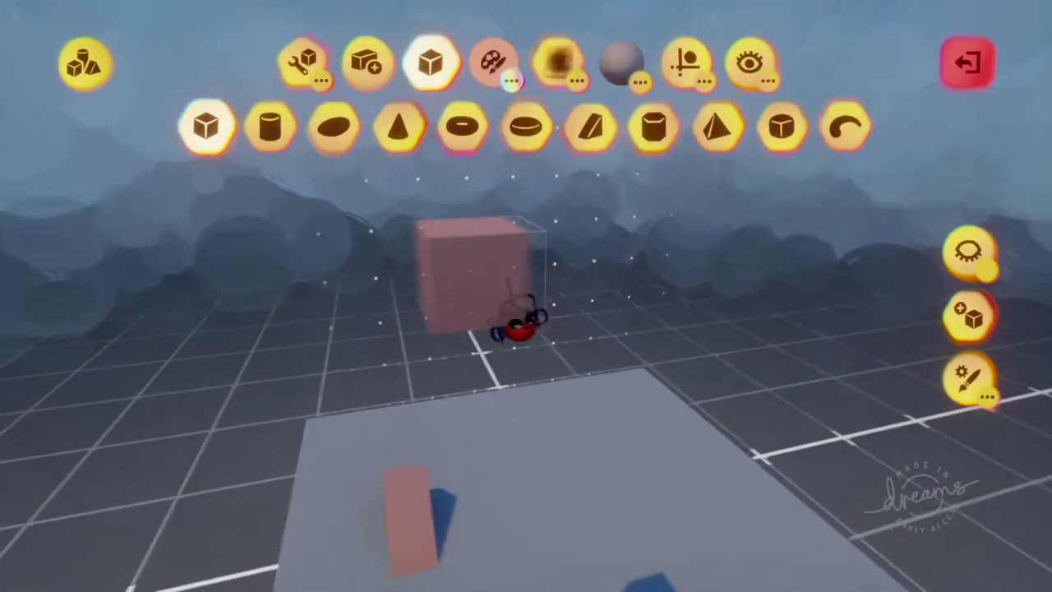
scroll(498, 338, "up", 5)
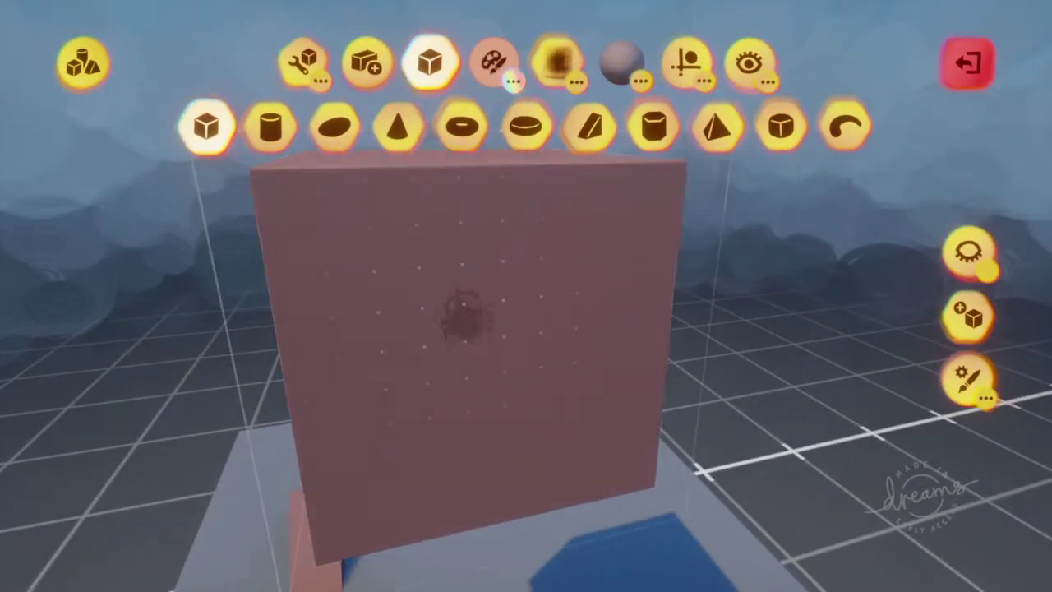
scroll(451, 359, "down", 5)
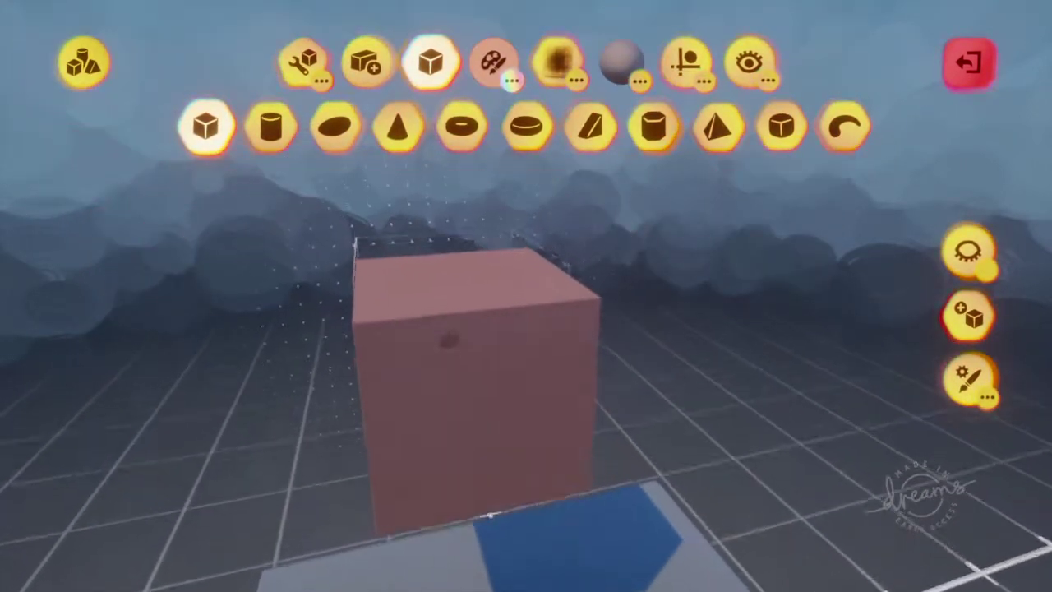
left_click(444, 337)
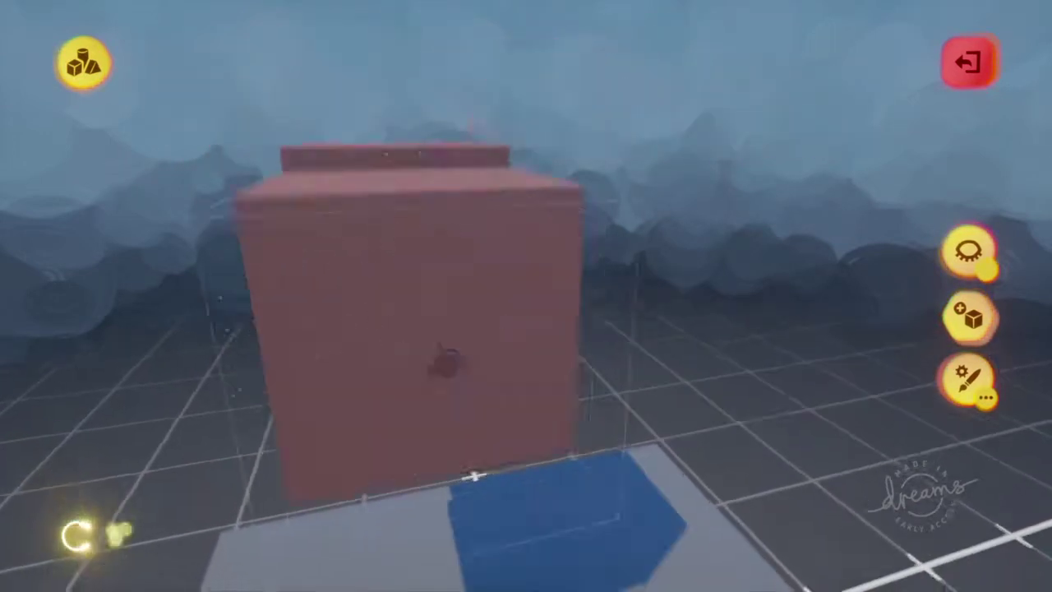
key("Escape")
- Grab the large cube and move it slightly closer above the slab's far edge
middle_click_drag(407, 281, 414, 326)
scroll(412, 328, "up", 2)
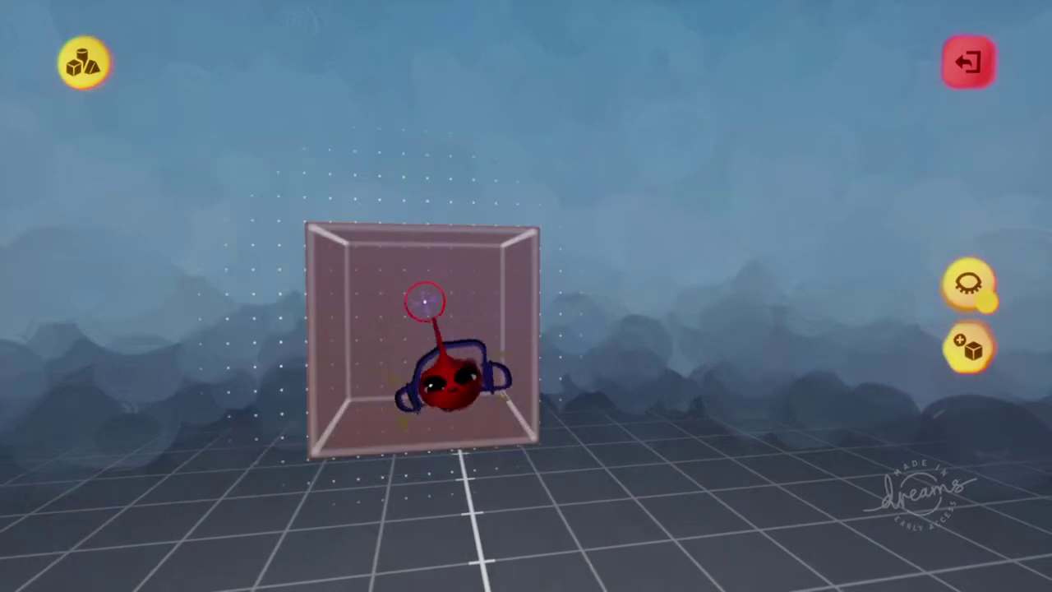
left_click_drag(425, 304, 430, 327)
scroll(429, 333, "down", 3)
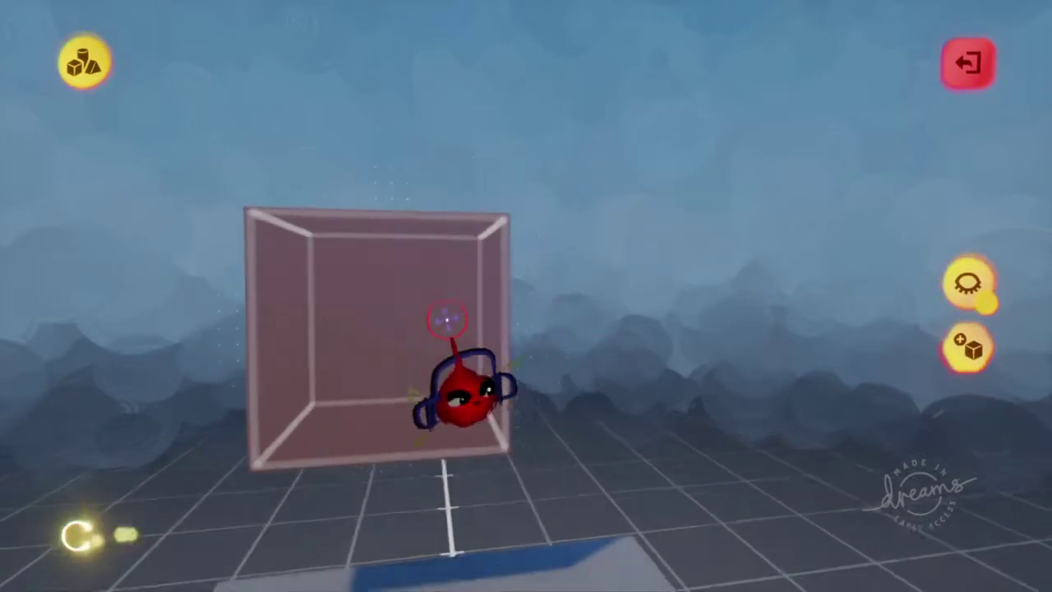
- Exit sculpt mode, enter paint mode, and turn on the surface snapping guide alongside Grid Snap at 1
left_click(972, 64)
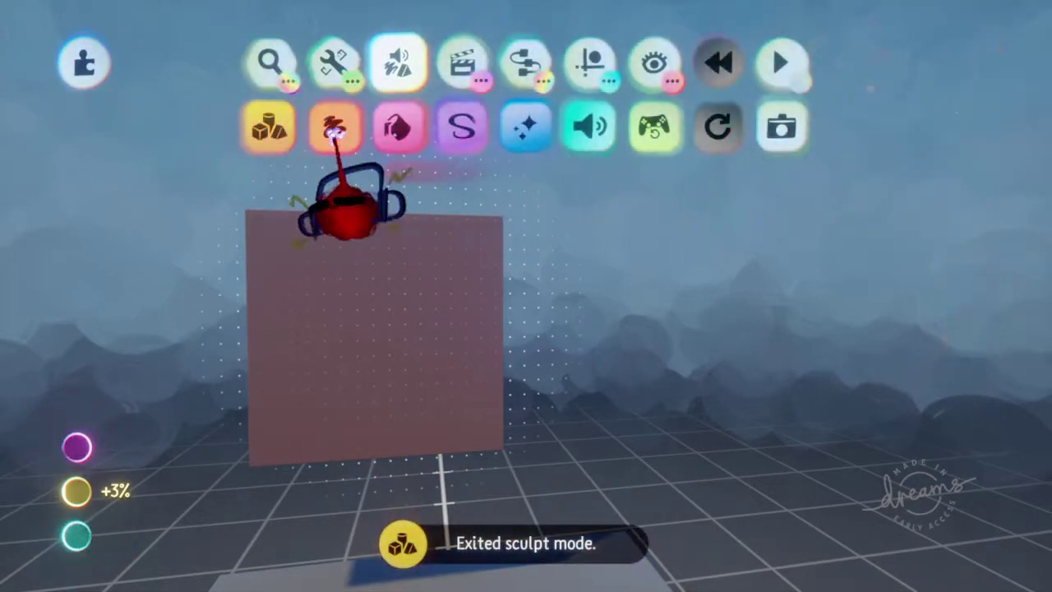
left_click(333, 125)
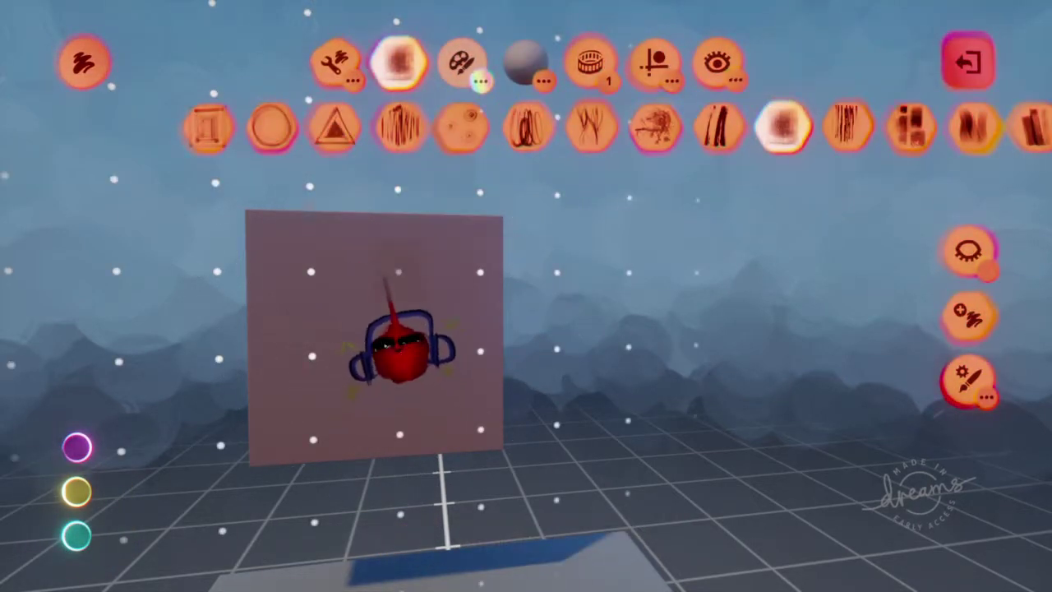
left_click(656, 62)
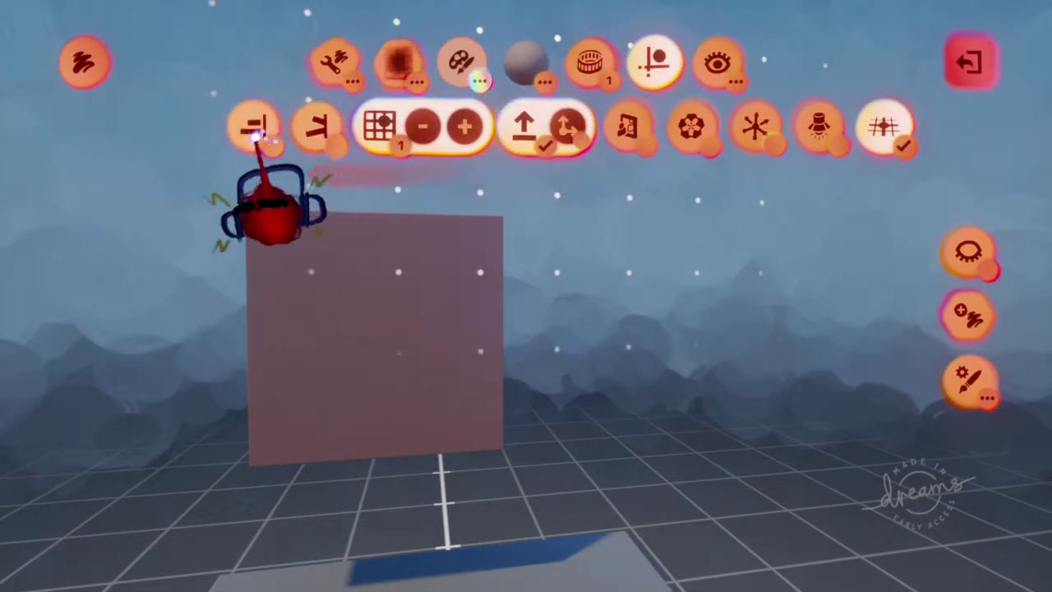
left_click(253, 126)
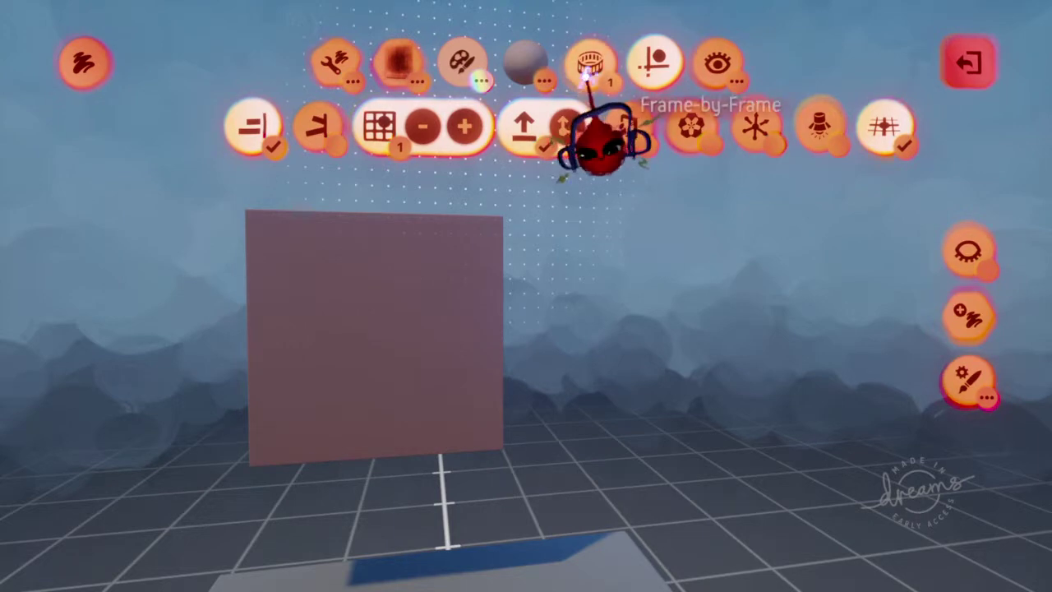
- Choose the darkest brown and paint a short vertical stroke on the left half of the cube's front face
left_click(462, 61)
left_click_drag(603, 142, 205, 181)
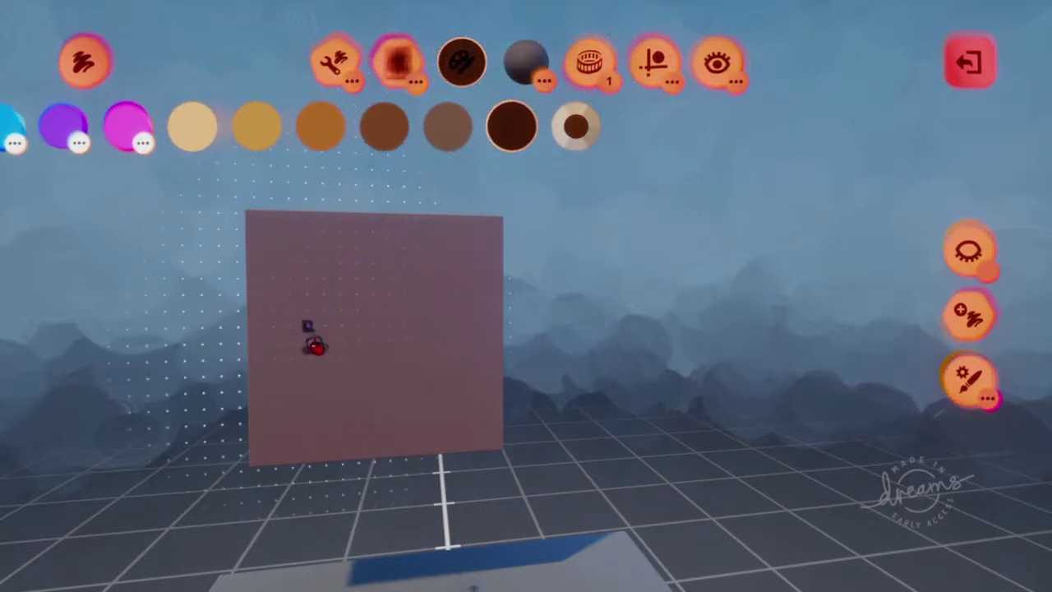
left_click(324, 341)
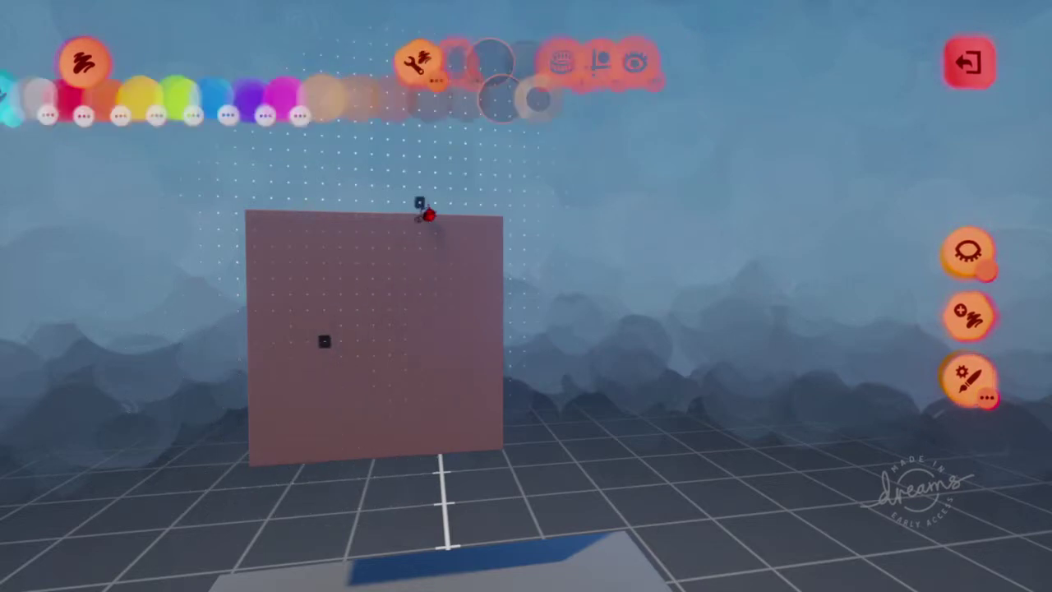
left_click(655, 66)
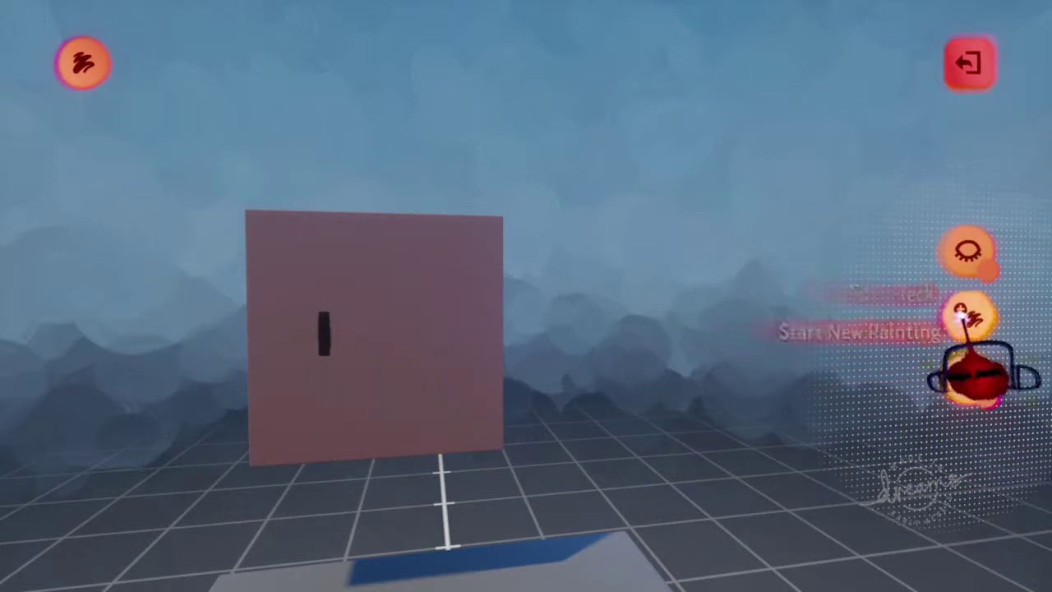
- Look at the Scatter and Opacity settings of the Brush Flecks Tool and exit the fleck editor
left_click(966, 376)
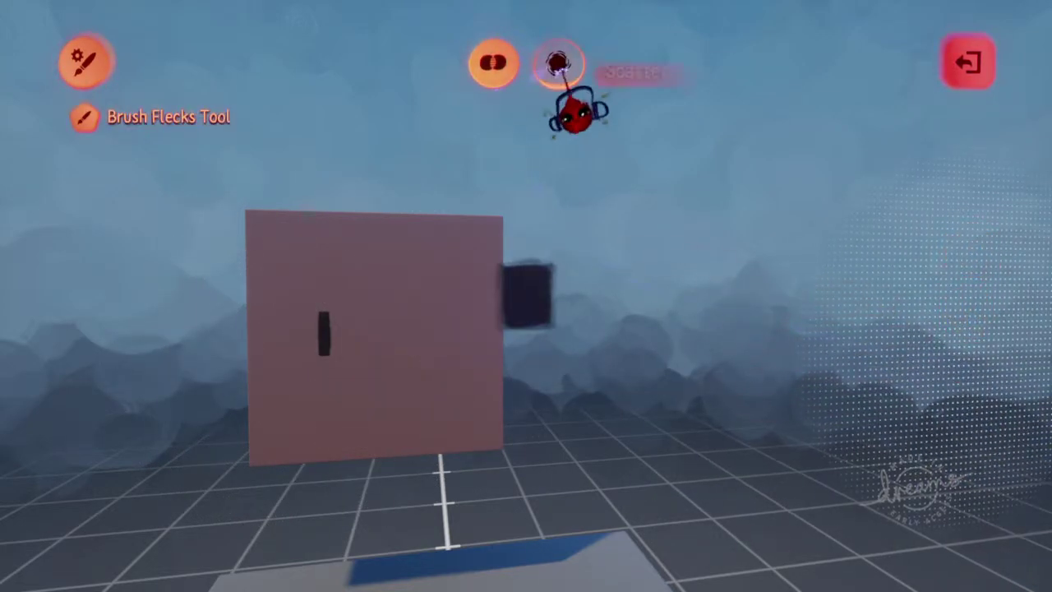
left_click(559, 65)
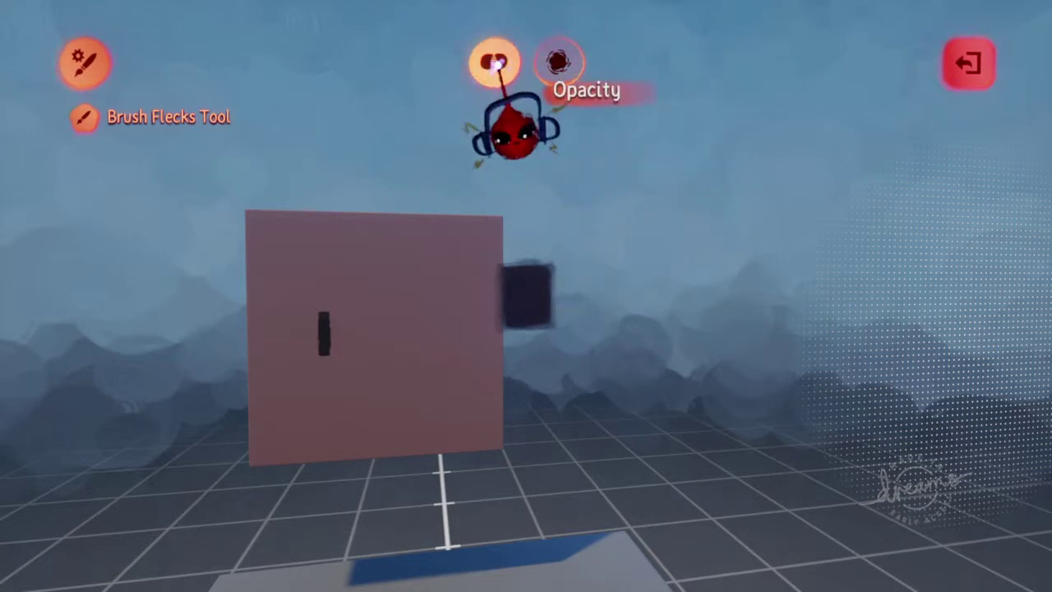
key("Escape")
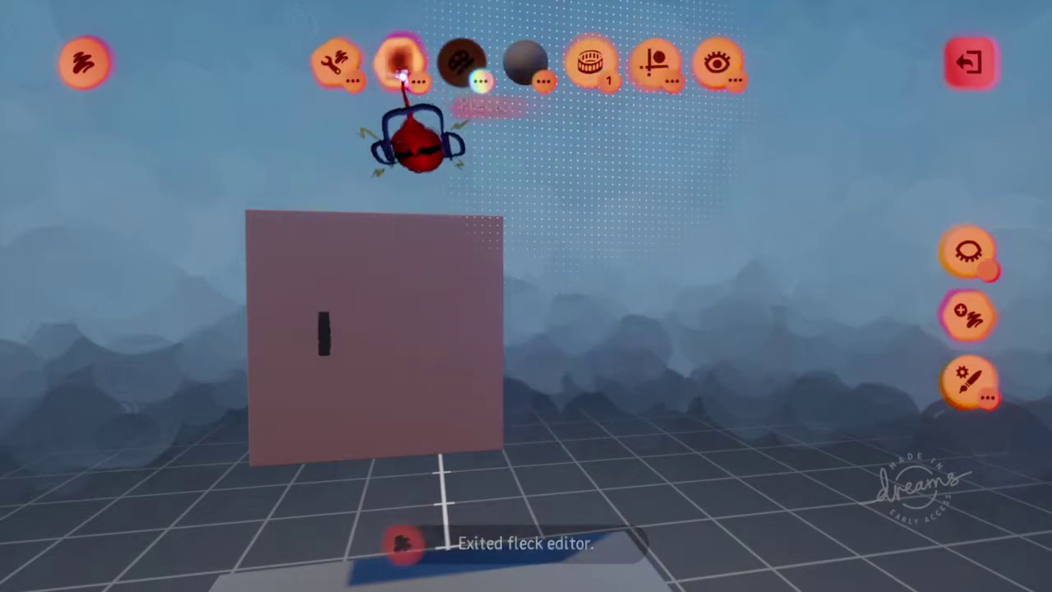
- Browse the available paint flecks and choose the splatter fleck
left_click(400, 83)
left_click(283, 127)
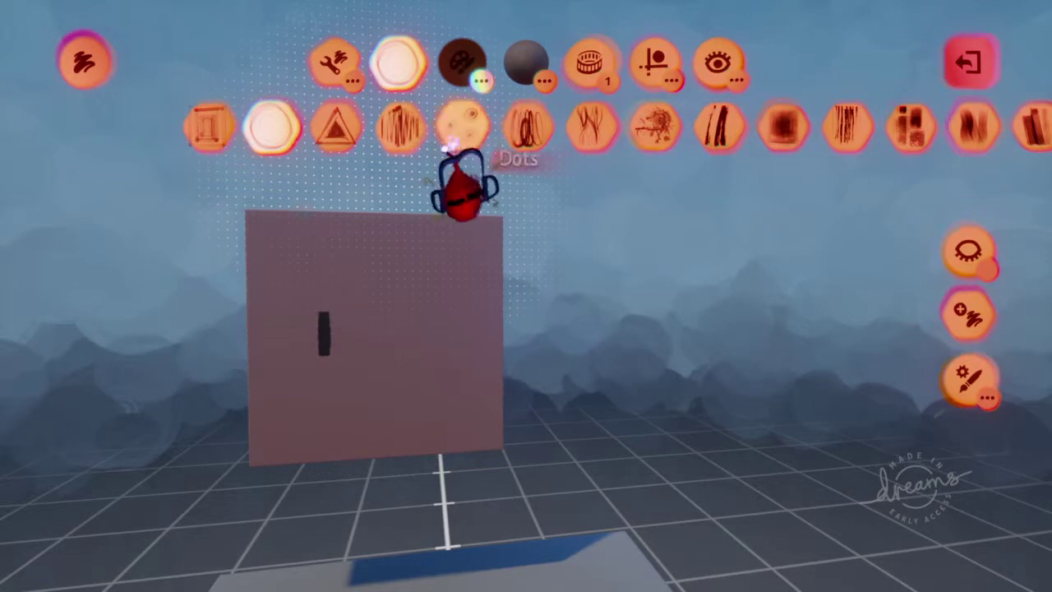
left_click_drag(450, 145, 243, 155)
left_click_drag(606, 135, 334, 159)
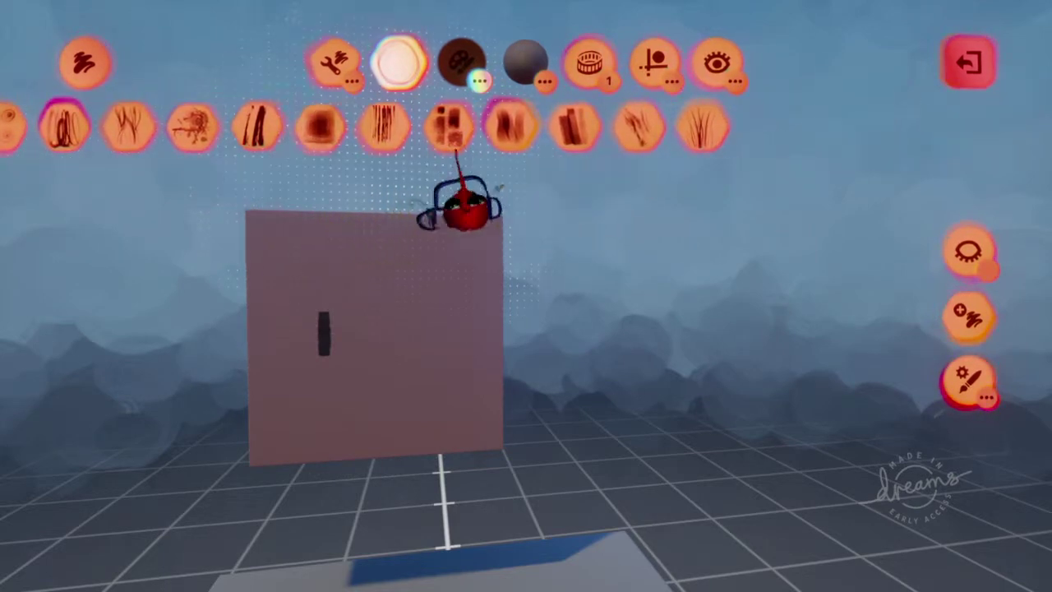
left_click_drag(463, 206, 759, 216)
left_click_drag(282, 219, 415, 210)
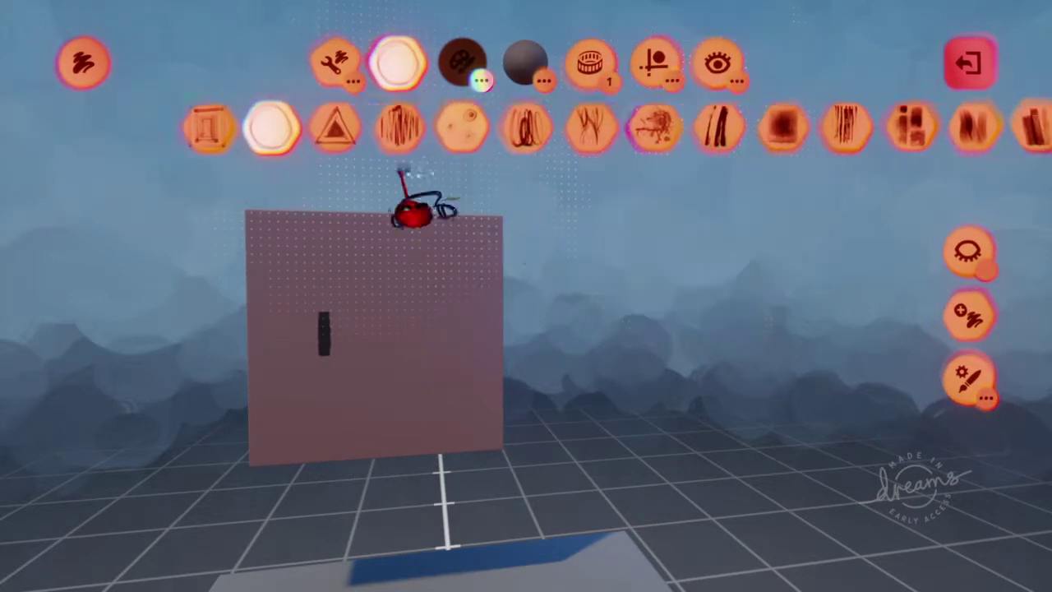
left_click_drag(576, 148, 495, 153)
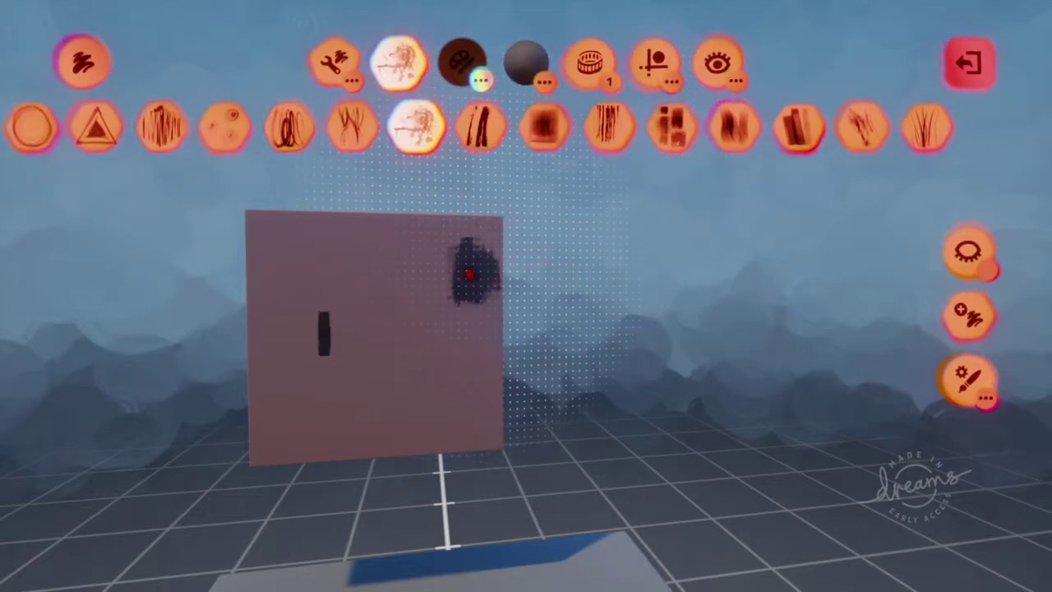
- Set the paint colour to bright lime green and paint a splatter patch over the cube's upper right part
left_click(463, 62)
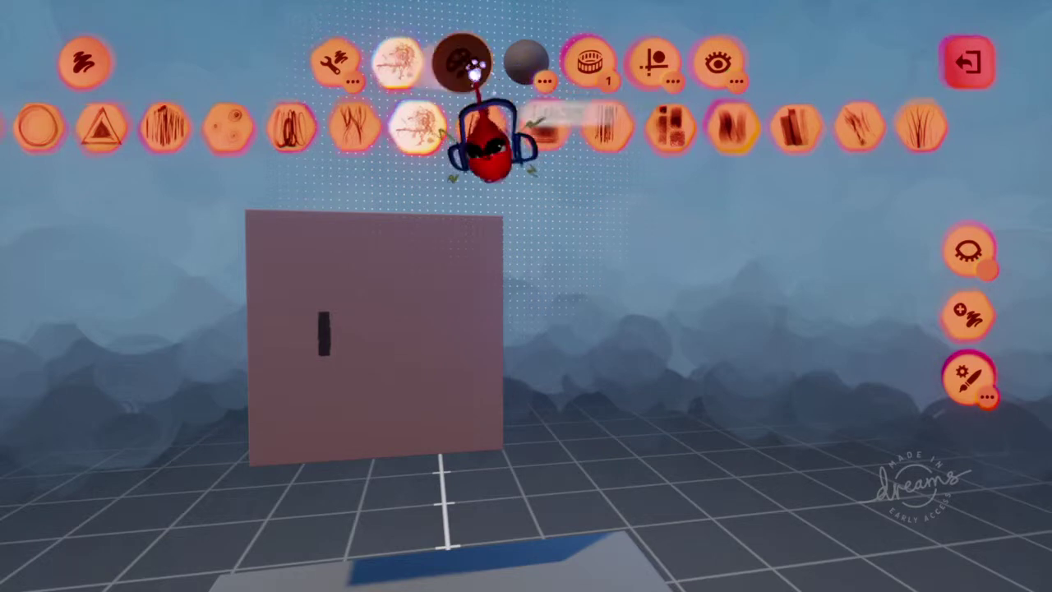
left_click(315, 132)
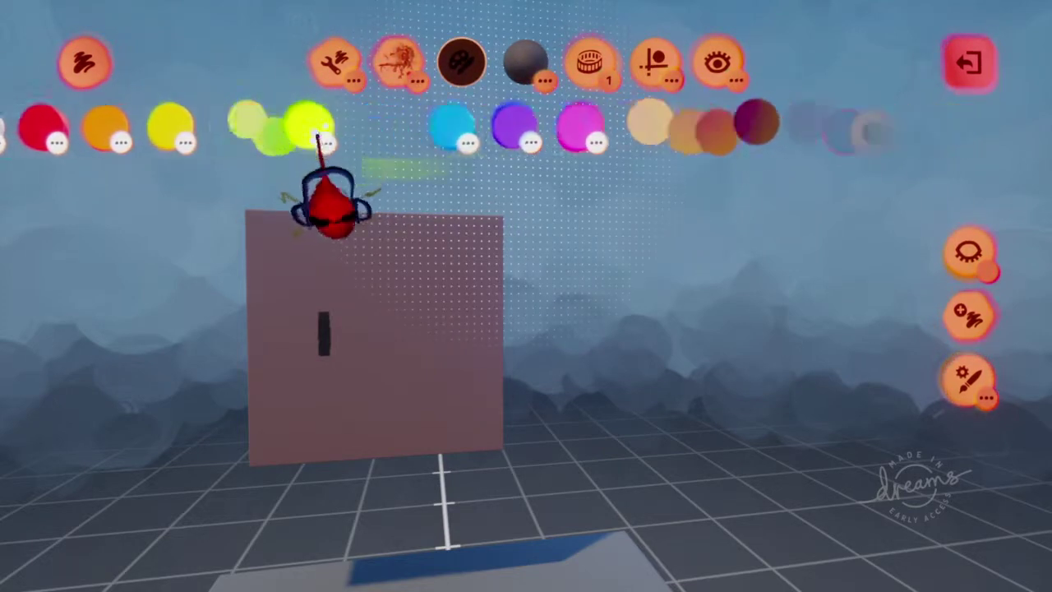
left_click(247, 135)
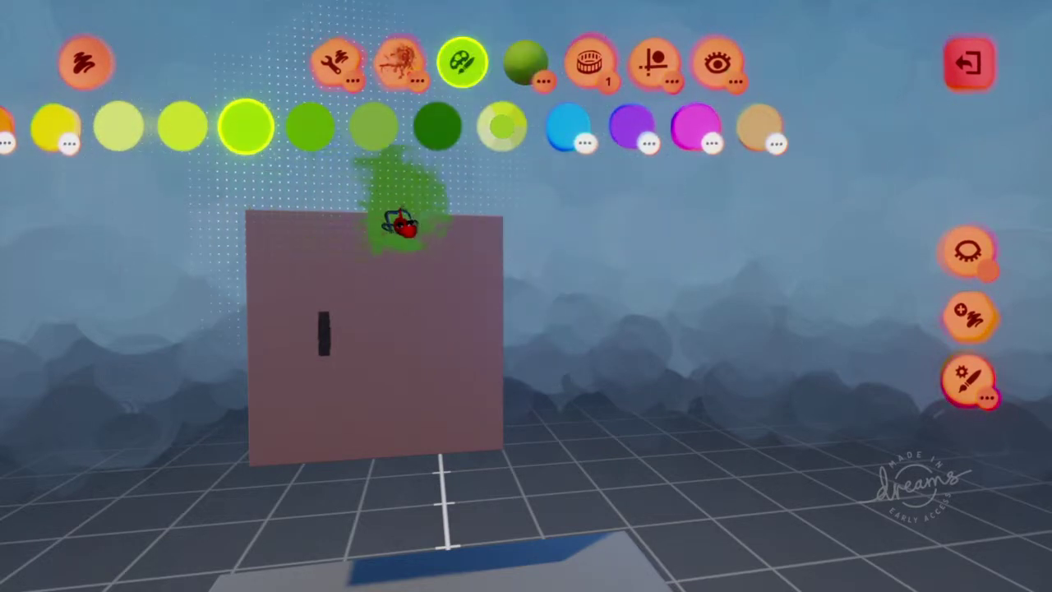
left_click_drag(457, 283, 469, 316)
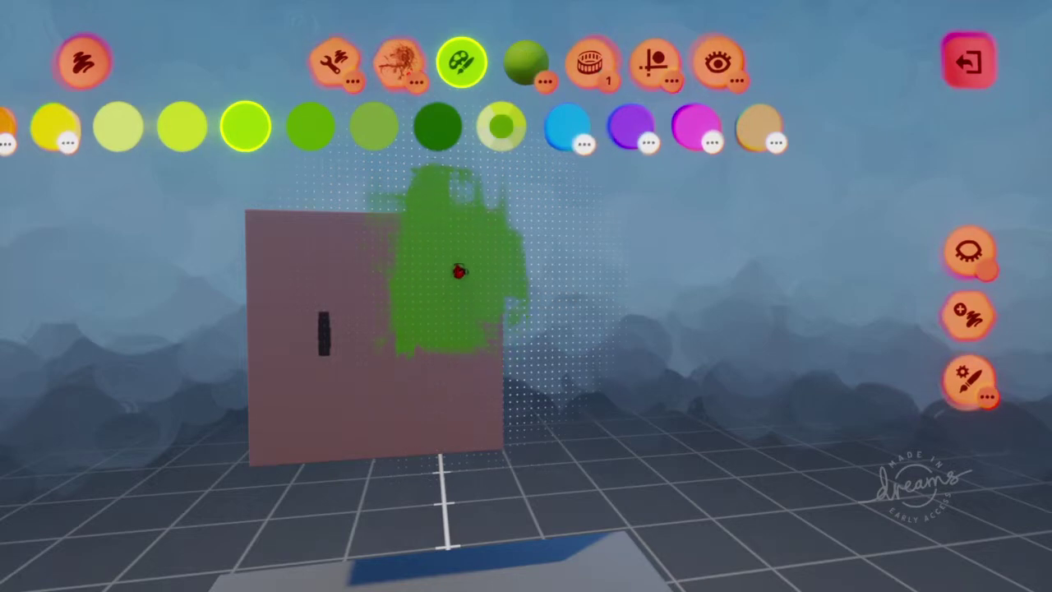
mouse_move(458, 271)
left_mouse_down()
mouse_move(471, 251)
mouse_move(484, 345)
mouse_move(379, 271)
left_mouse_up()
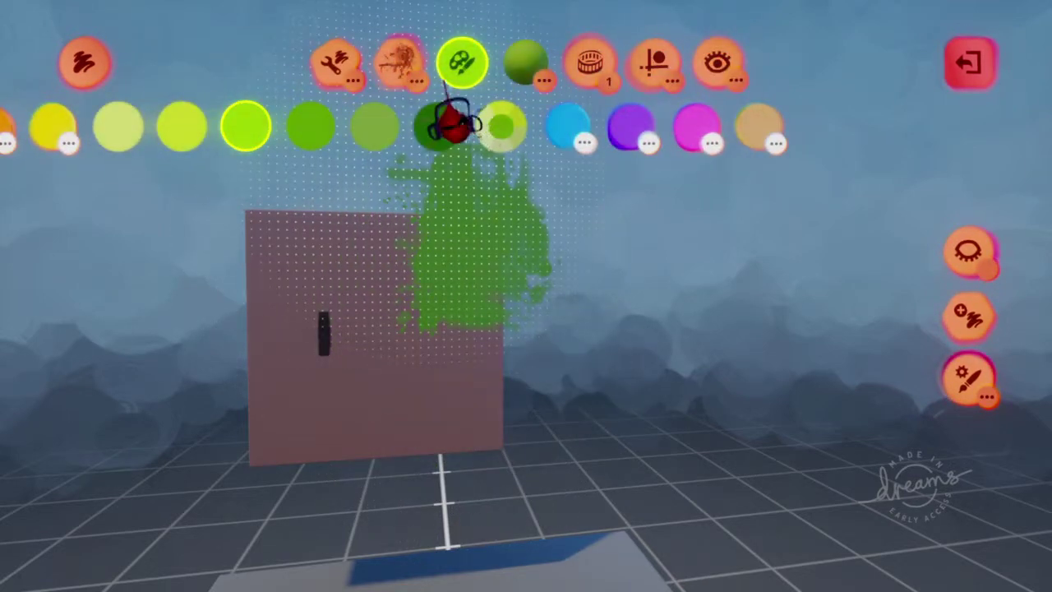
- Switch the paint colour to dark green and add a splatter patch overlapping the left side of the lime green one
left_click(470, 75)
left_click(462, 64)
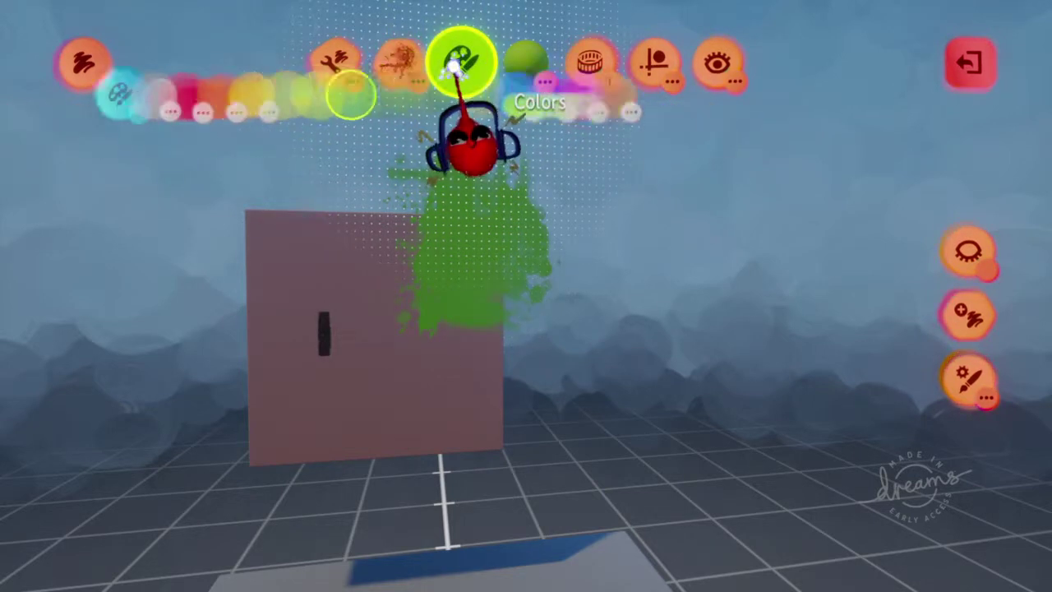
left_click(438, 128)
left_click_drag(428, 213, 413, 275)
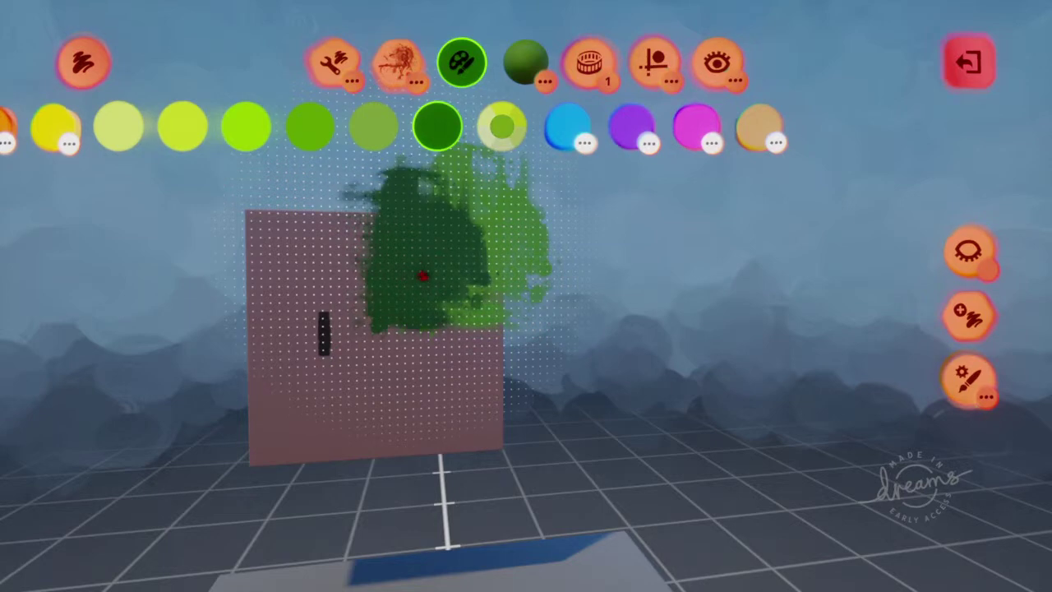
mouse_move(421, 267)
left_mouse_down()
mouse_move(580, 293)
mouse_move(562, 283)
left_mouse_up()
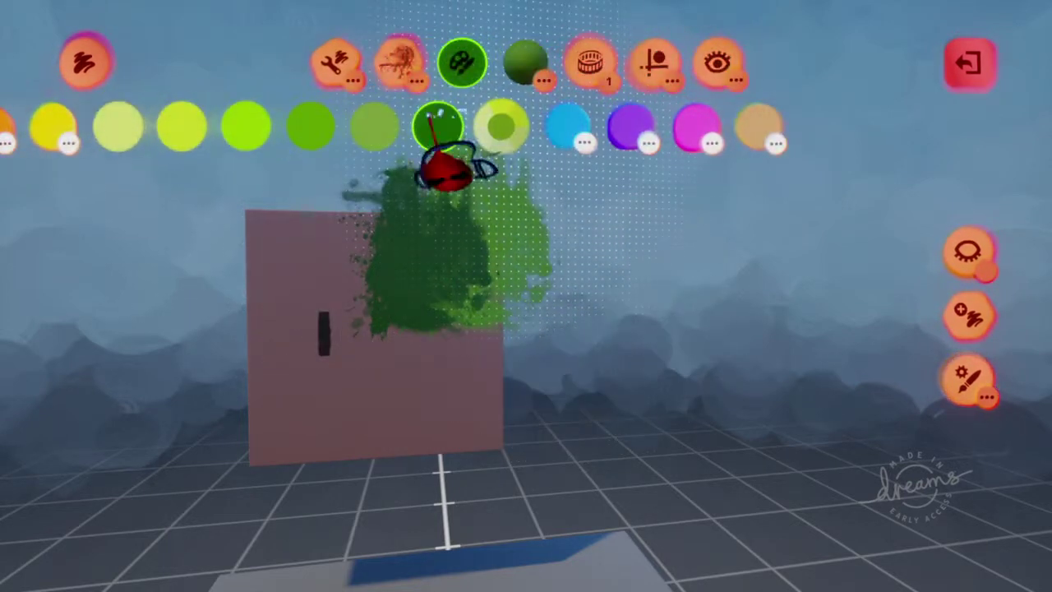
- Switch the paint colour to muted green and add splatter patches along the foliage's right and lower sides
left_click(372, 129)
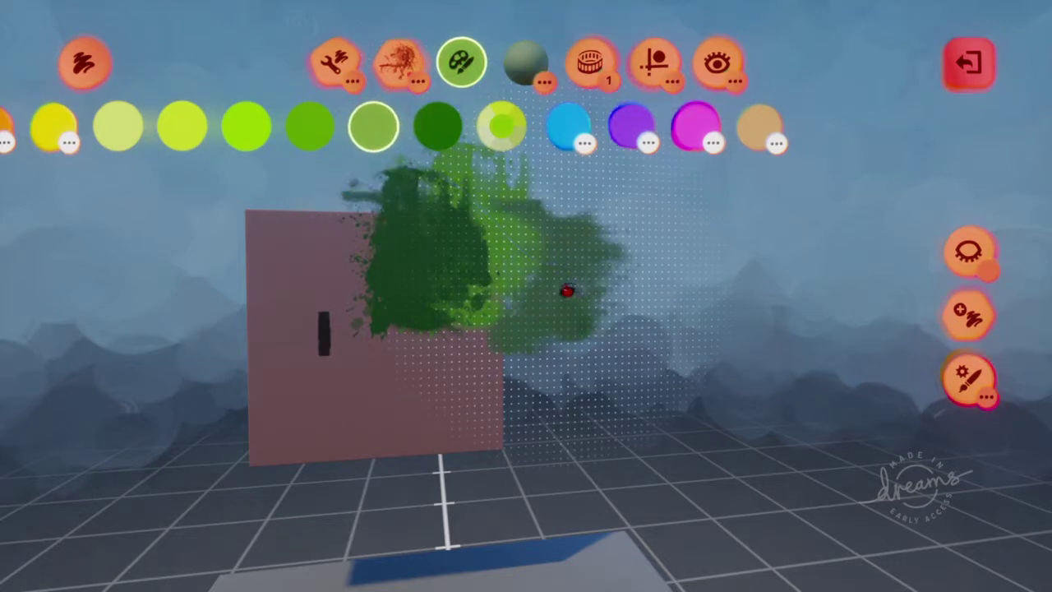
mouse_move(553, 284)
left_mouse_down()
mouse_move(535, 312)
mouse_move(467, 256)
mouse_move(517, 317)
mouse_move(460, 383)
mouse_move(441, 356)
left_mouse_up()
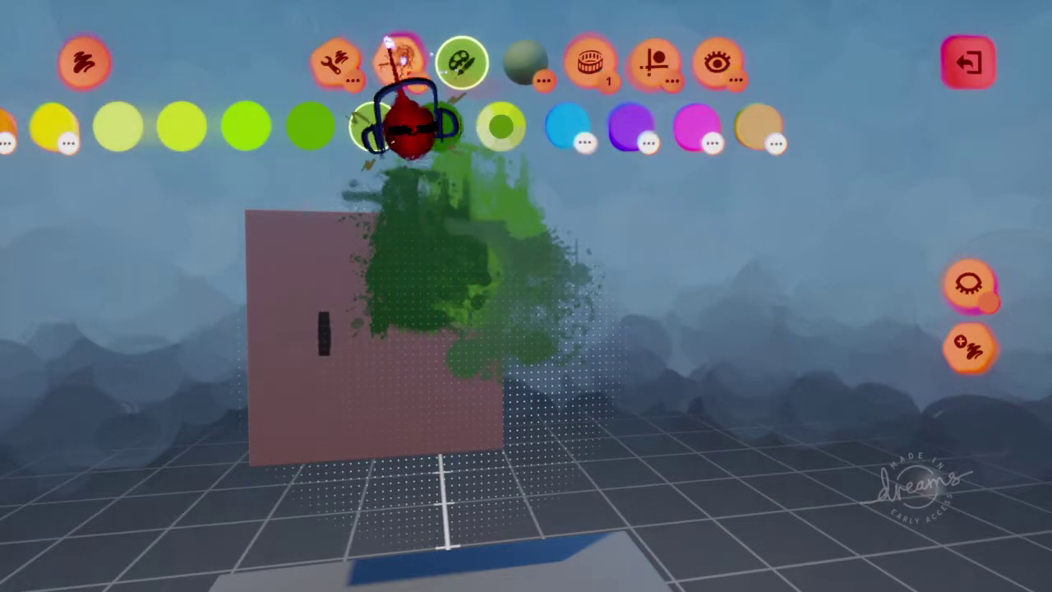
- Switch to the vertical streak fleck in brown and paint a tree trunk beneath the foliage on the cube
left_click(399, 66)
left_click(607, 125)
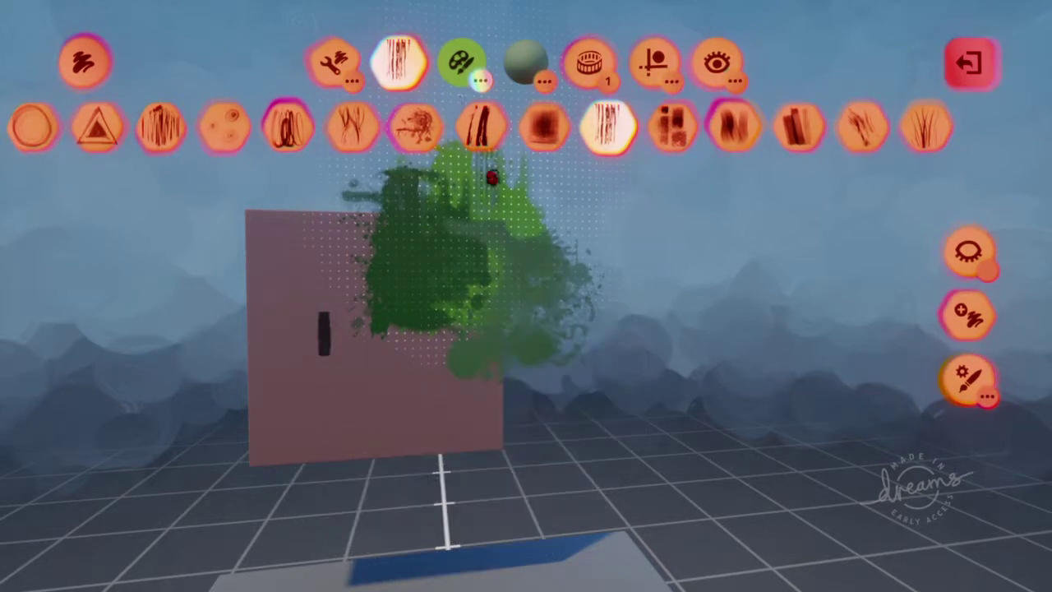
left_click(461, 62)
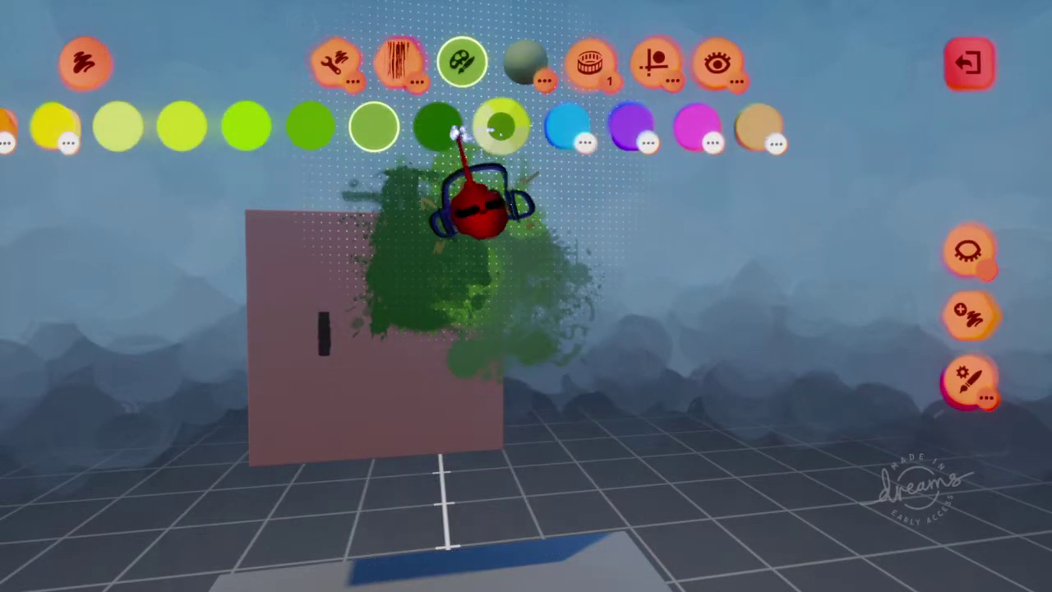
left_click_drag(366, 125, 649, 189)
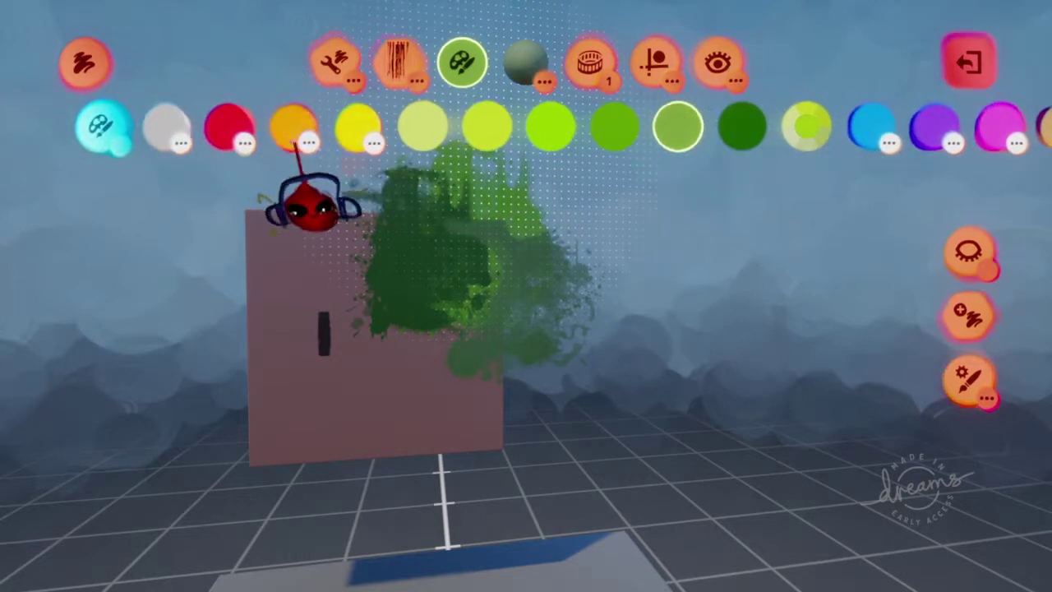
left_click(294, 131)
left_click(355, 132)
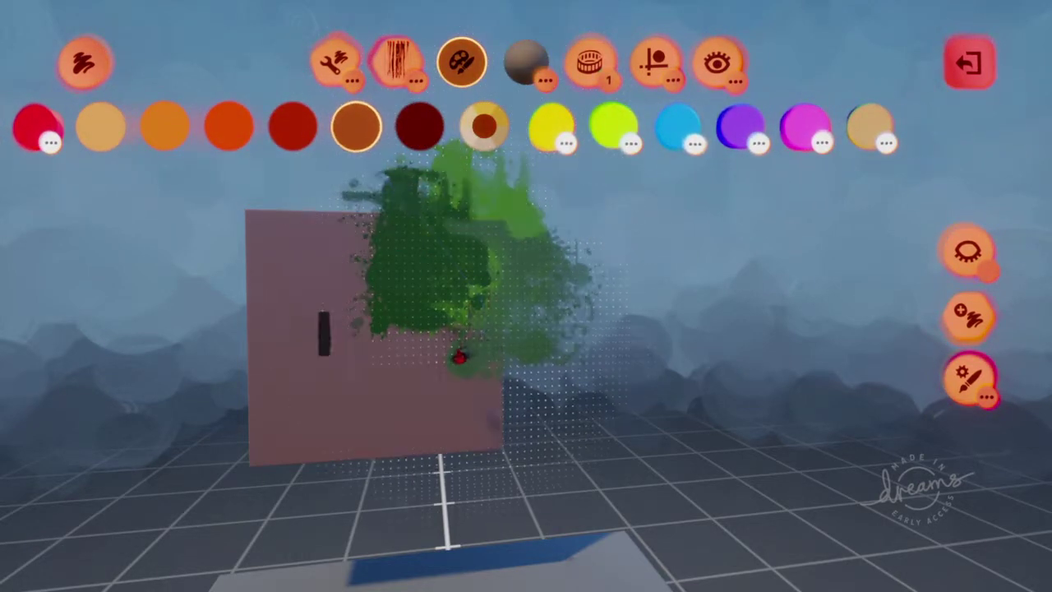
left_click_drag(454, 377, 459, 414)
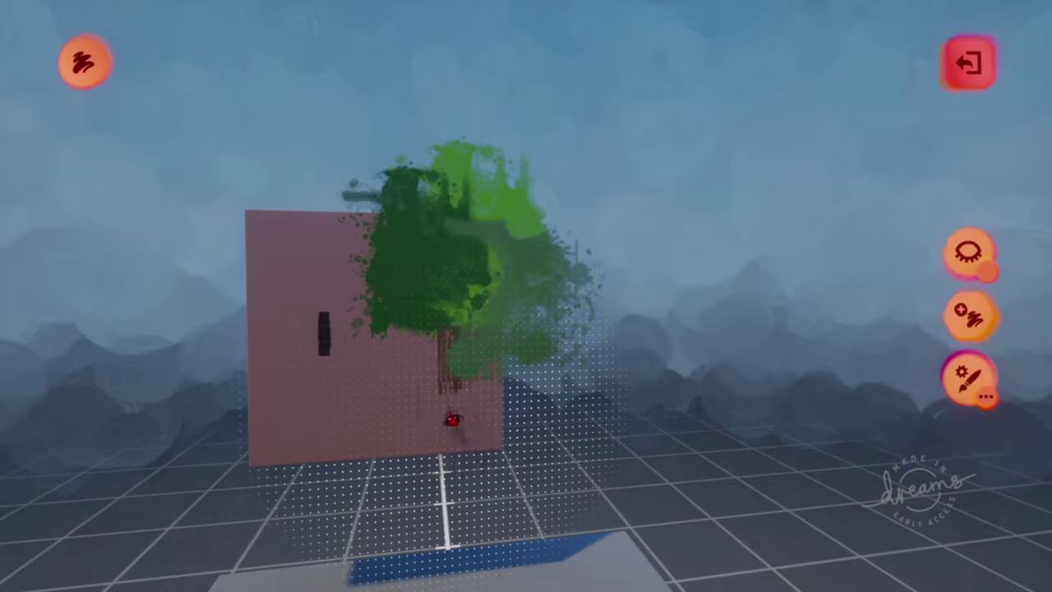
mouse_move(452, 419)
left_mouse_down()
mouse_move(409, 435)
mouse_move(495, 497)
mouse_move(470, 523)
mouse_move(416, 394)
left_mouse_up()
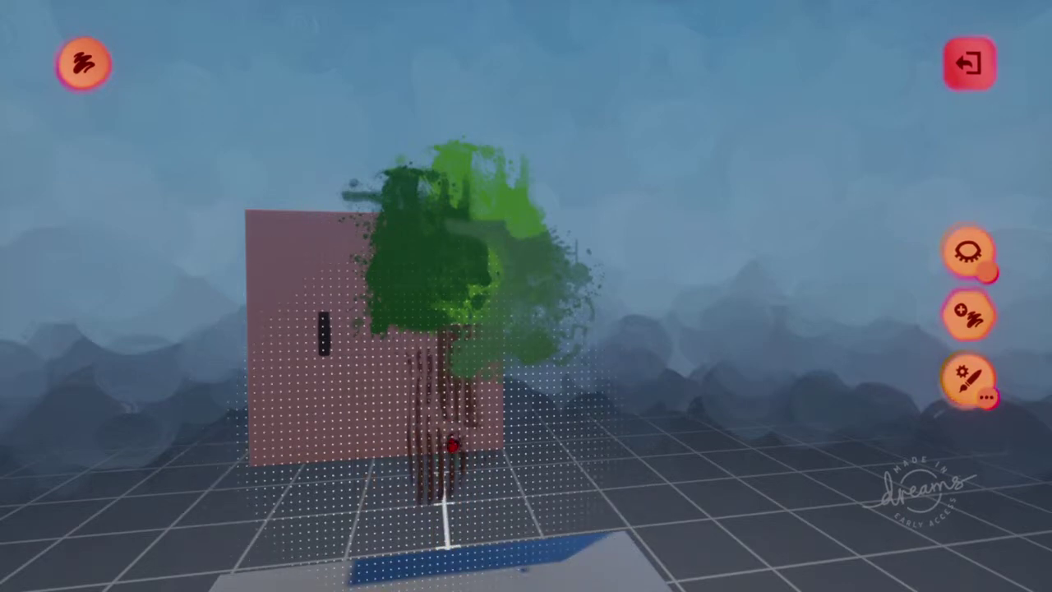
- Try another brown streak stroke to the left of the trunk and undo it
mouse_move(443, 436)
left_mouse_down()
mouse_move(352, 422)
mouse_move(379, 408)
left_mouse_up()
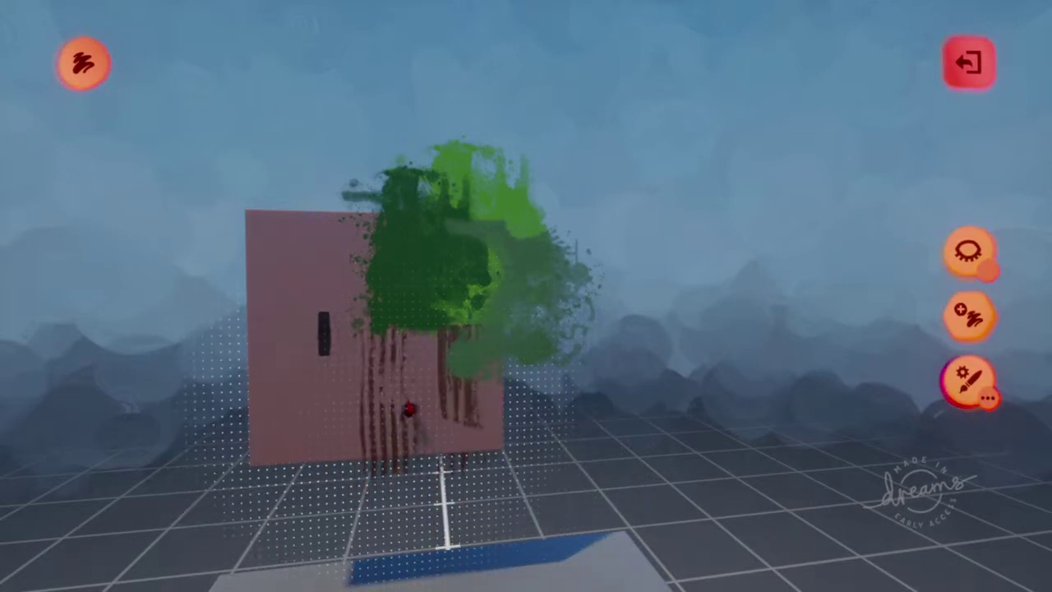
key("ctrl+z")
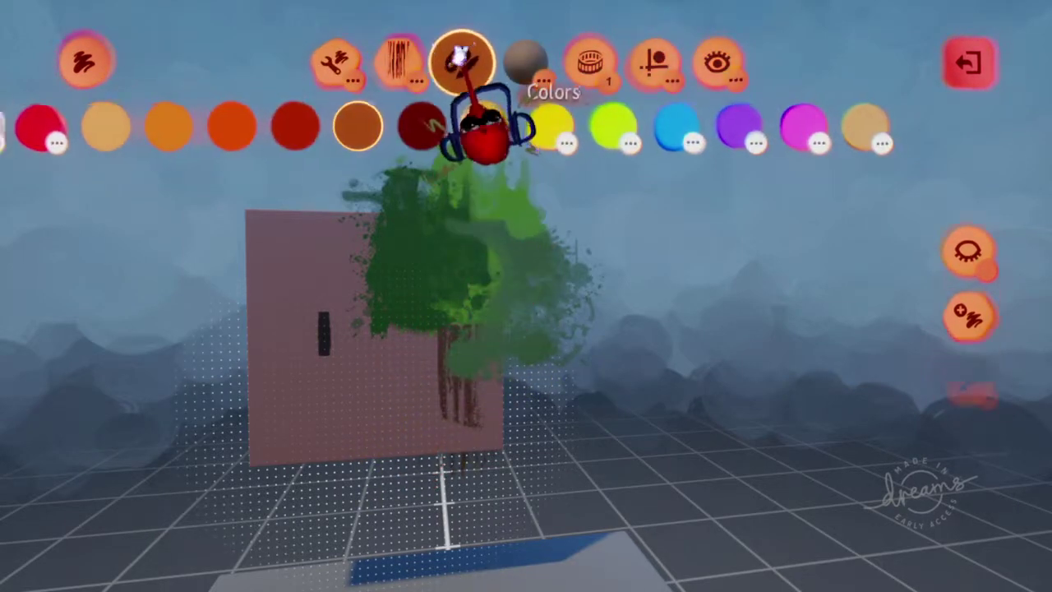
- Sample the cube's pink with the Color Picker and paint over parts of the trunk to thin it
left_click(462, 57)
left_click(458, 90)
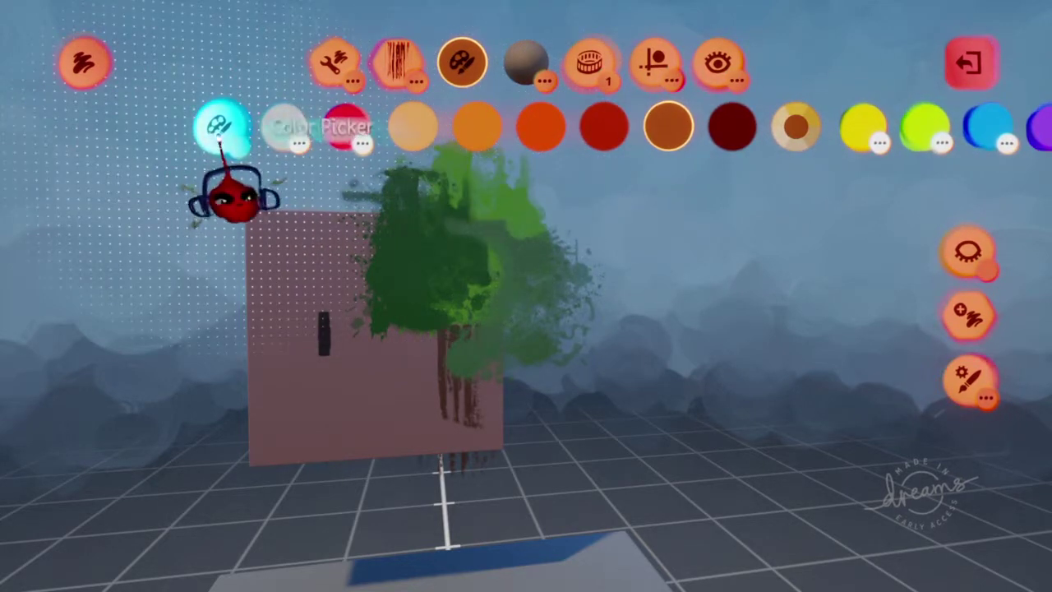
left_click(218, 130)
left_click(380, 408)
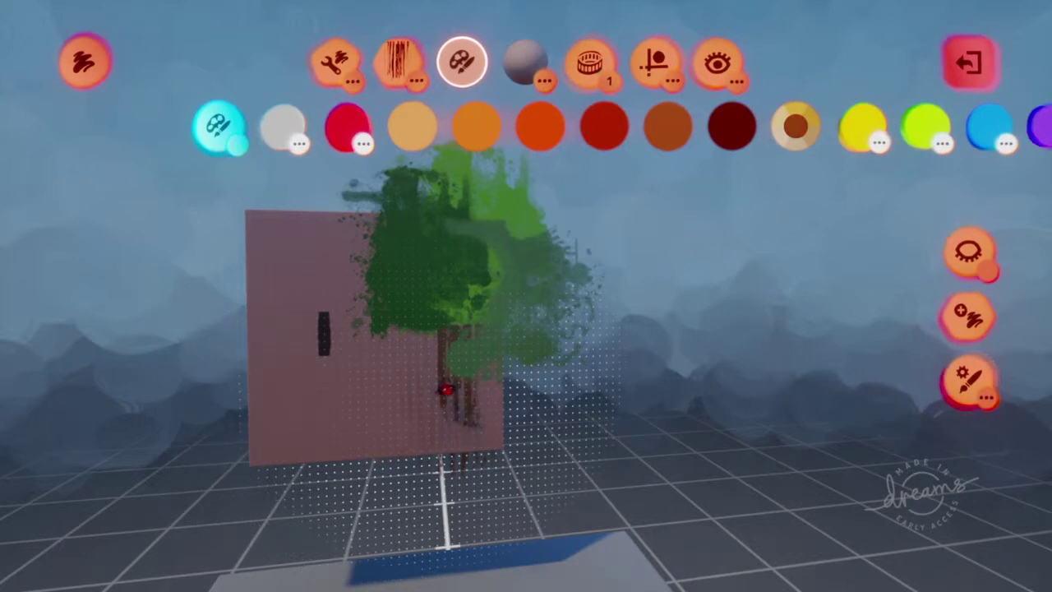
key("Escape")
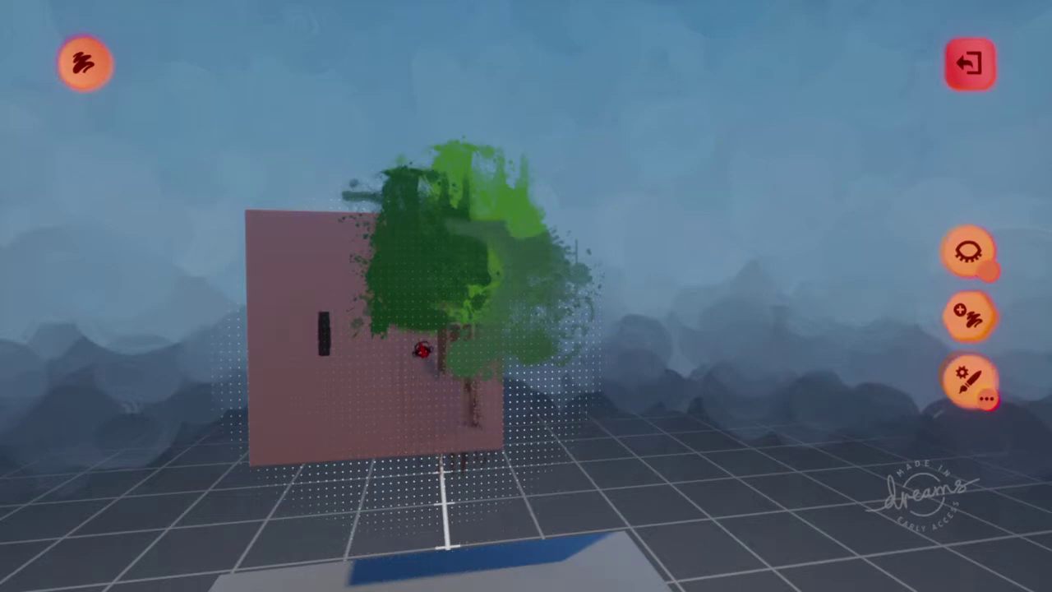
mouse_move(422, 350)
left_mouse_down()
mouse_move(420, 337)
mouse_move(442, 418)
left_mouse_up()
key("ctrl+z")
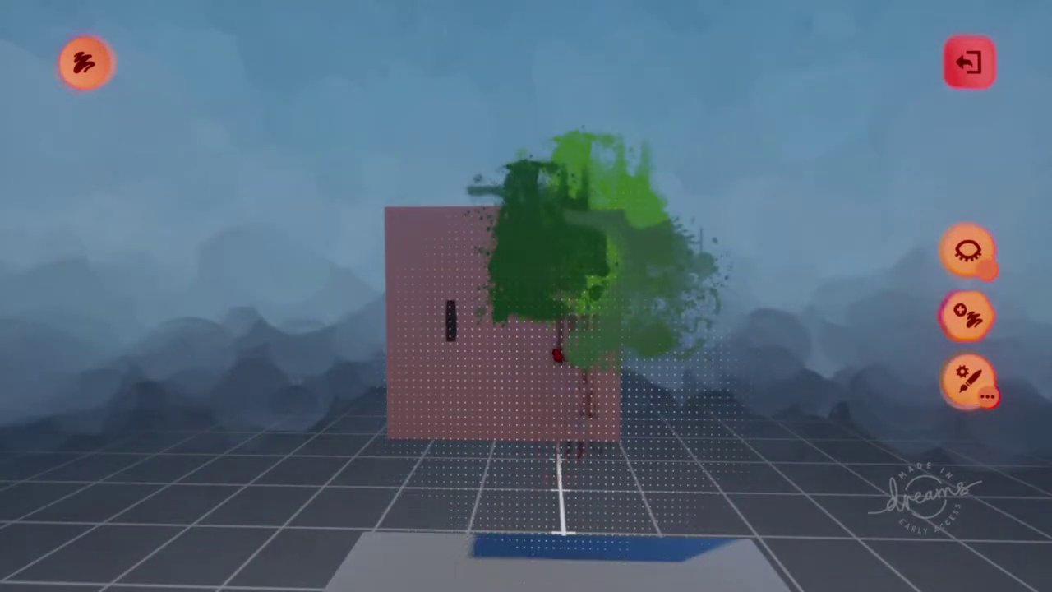
- Look through the available Finishes and the Colors palette
key("Escape")
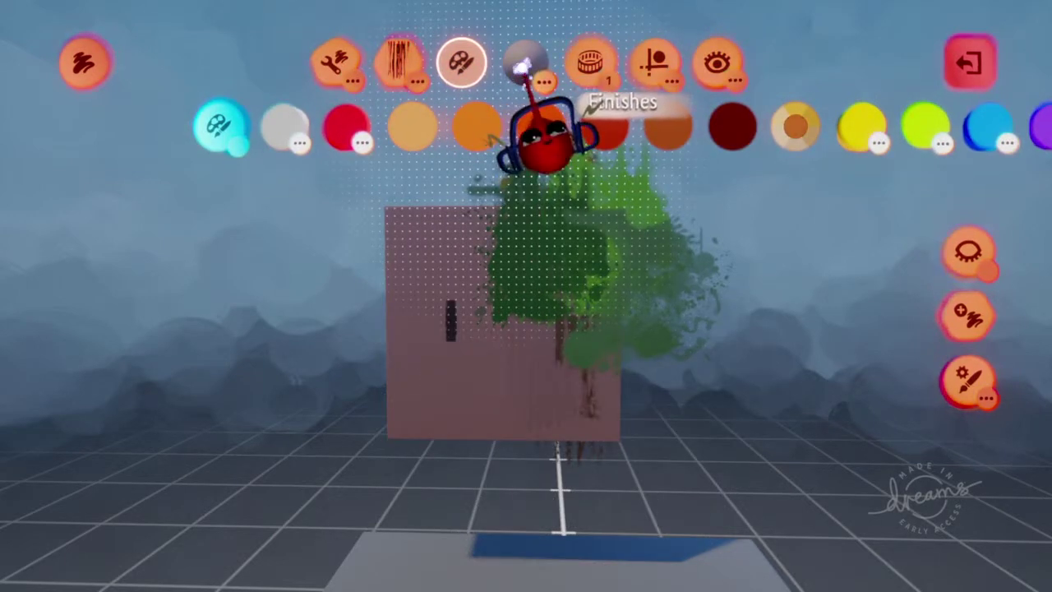
left_click(523, 69)
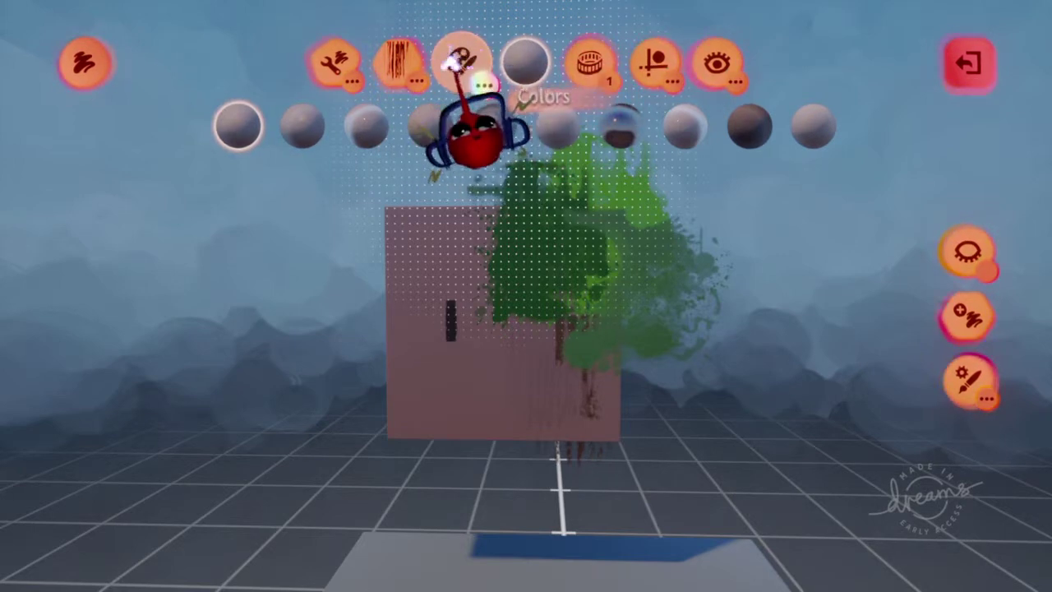
left_click(453, 74)
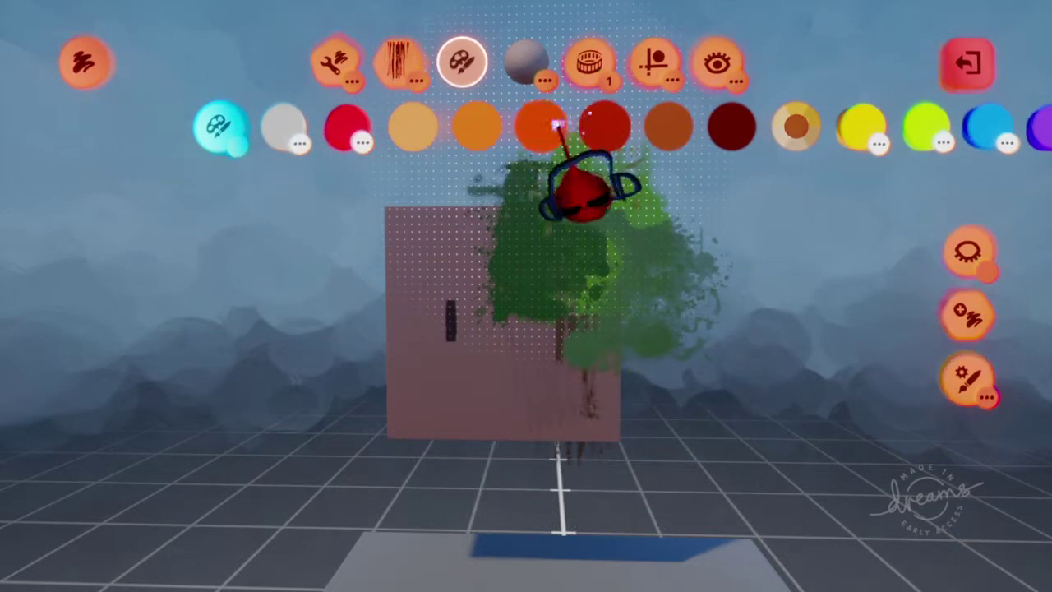
left_click_drag(559, 125, 271, 127)
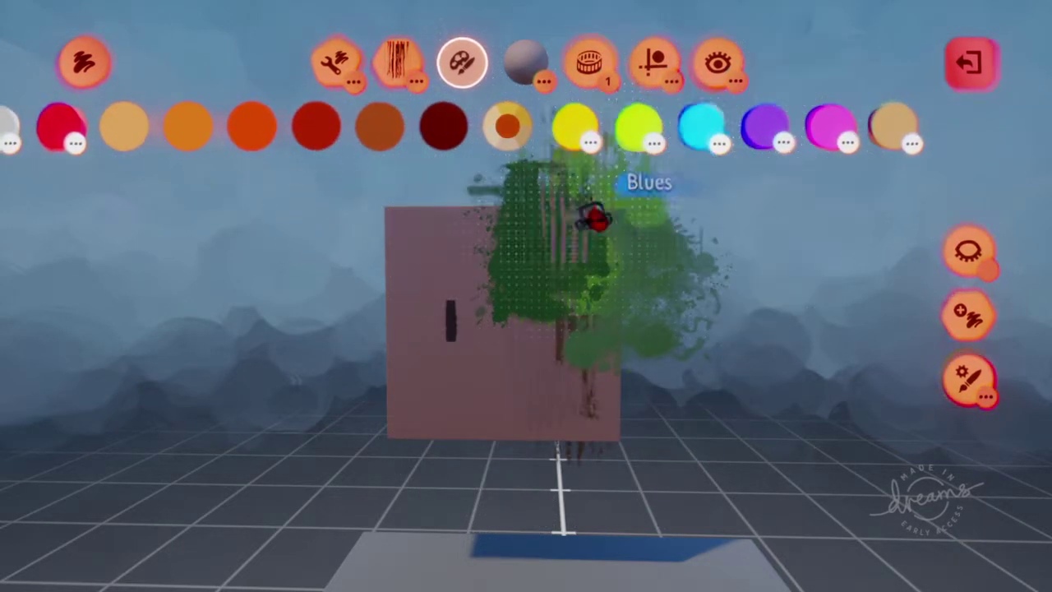
- Read all three pages of the Tentacle Snap guide's help text and close it
middle_click_drag(444, 372, 490, 338)
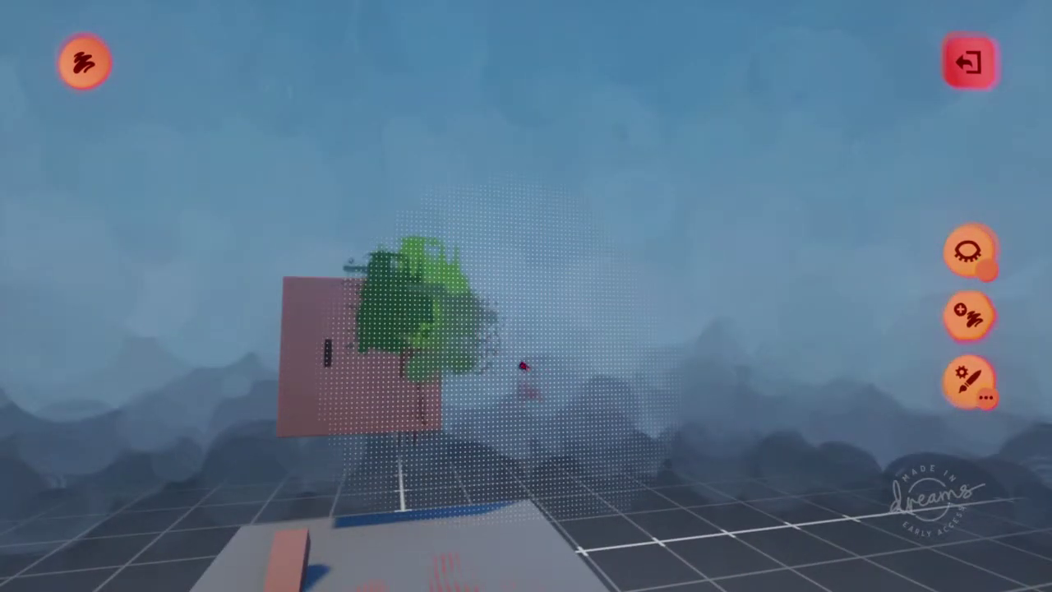
left_click(655, 66)
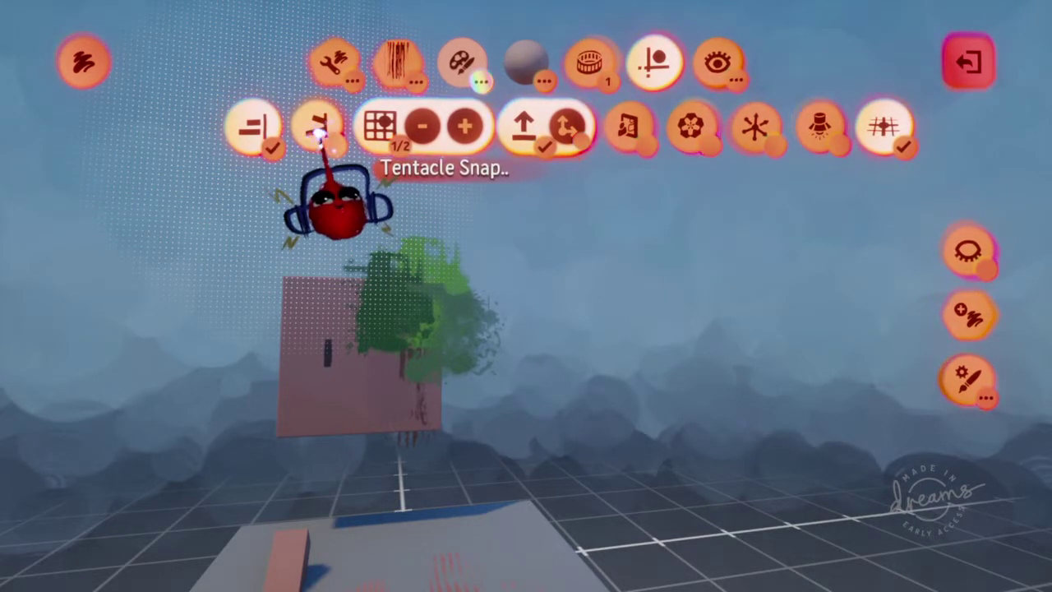
left_click(318, 138)
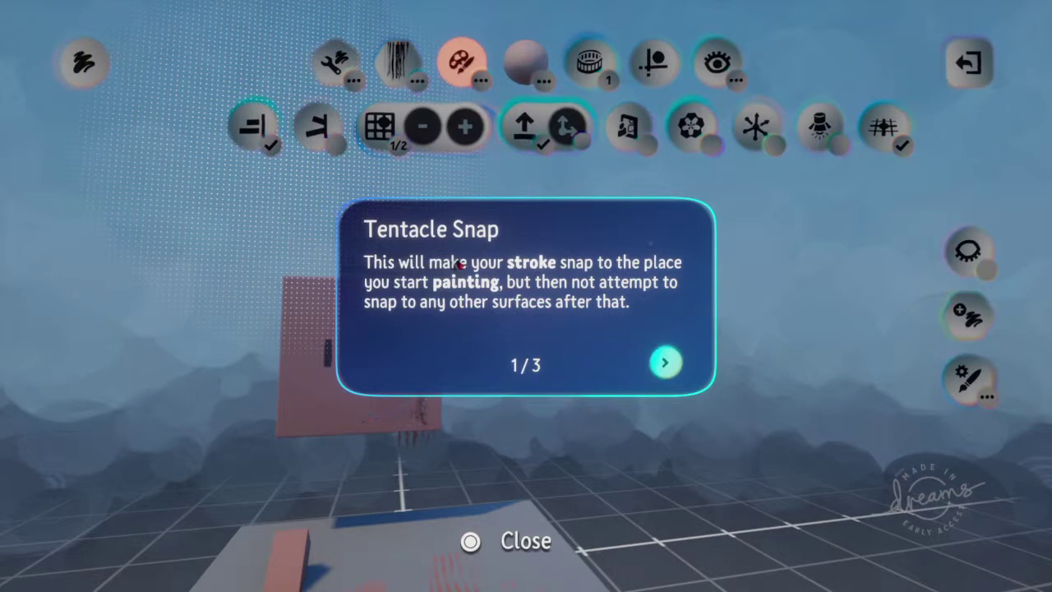
left_click(666, 363)
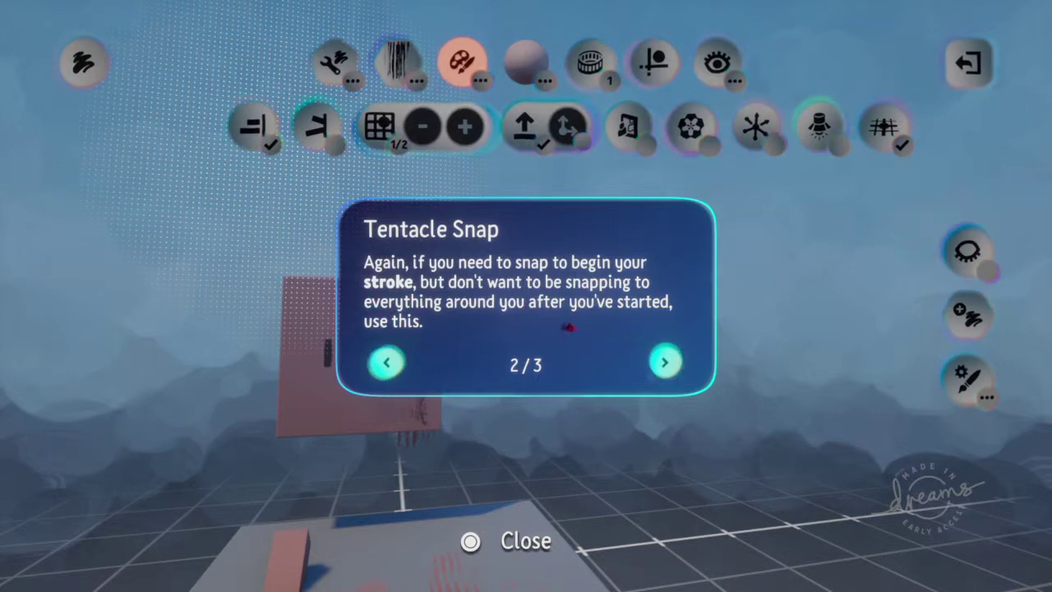
left_click(665, 362)
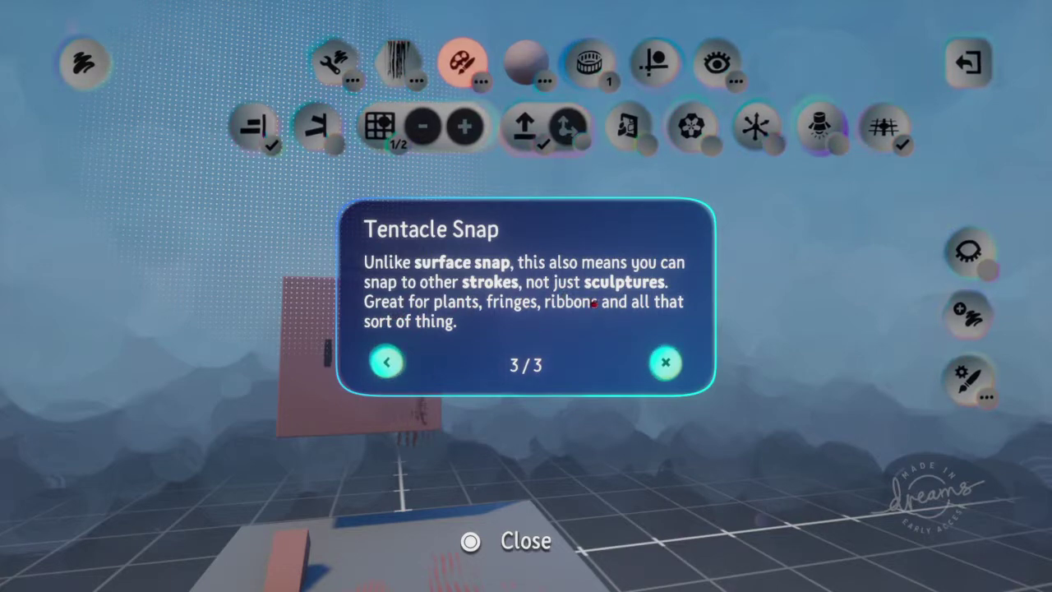
left_click(666, 362)
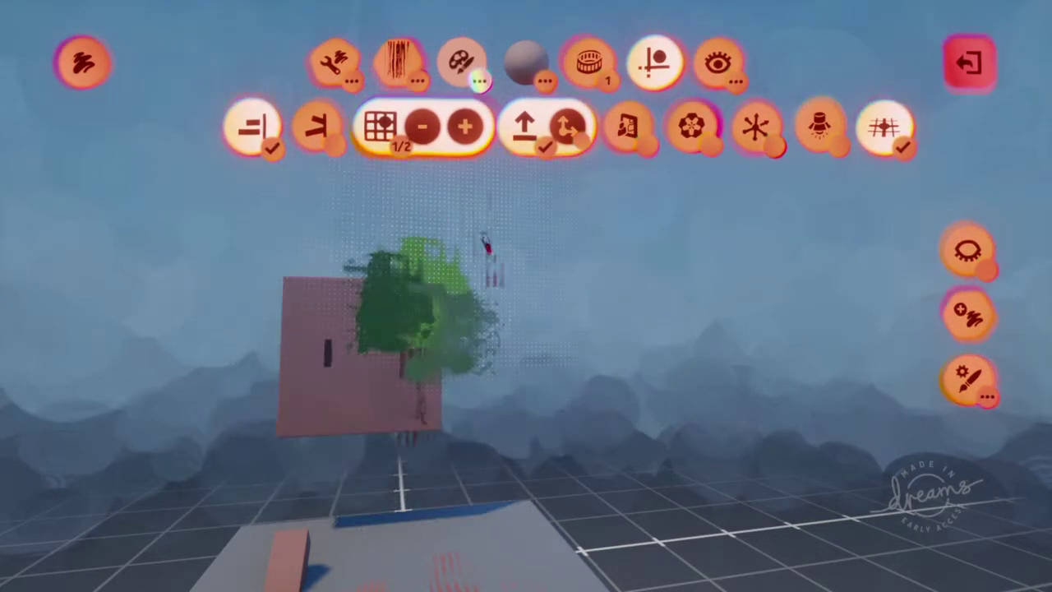
- Turn on Tentacle Snap, paint a vertical column of pink streaks in the open space beside the cube, and turn the guide off
left_click(317, 130)
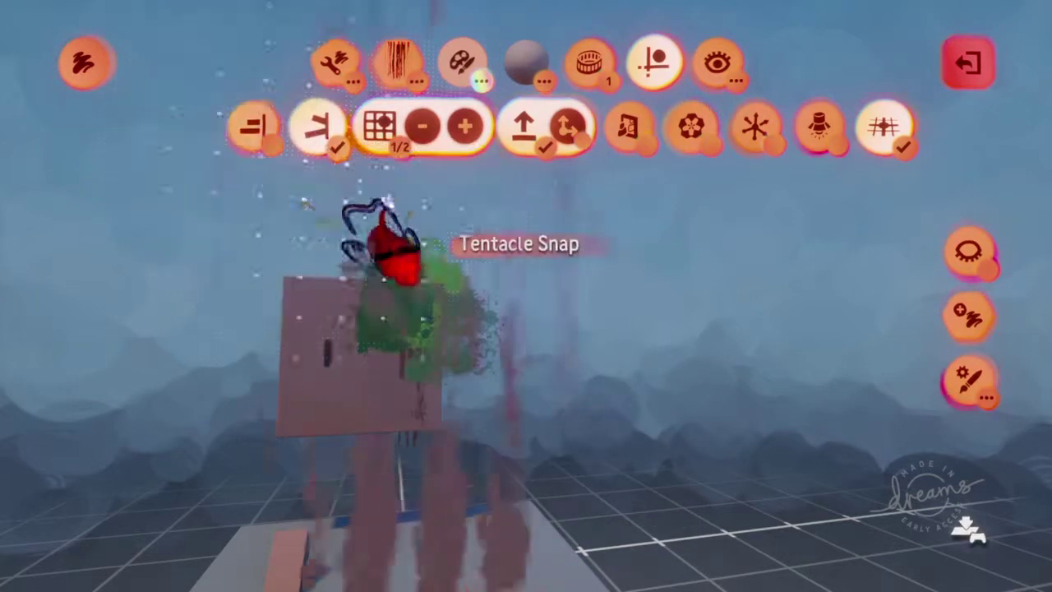
middle_click_drag(395, 246, 611, 362)
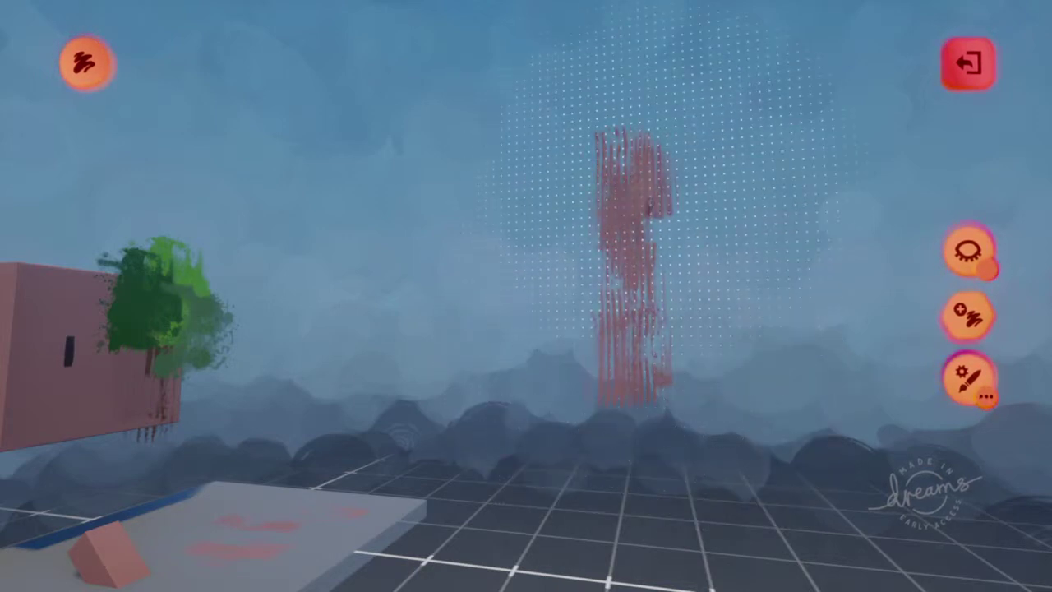
key("Tab")
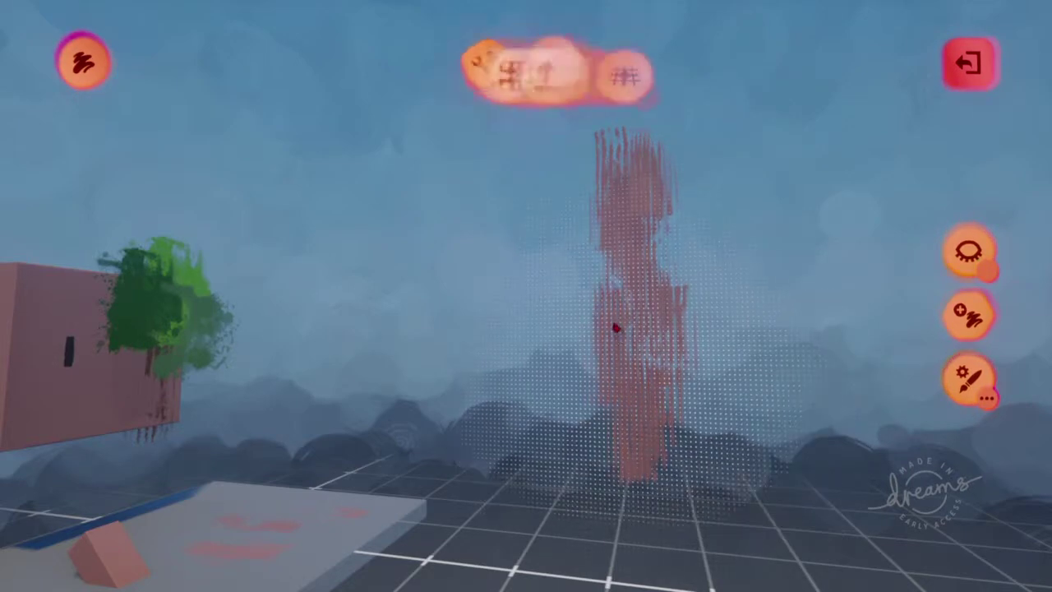
left_click(333, 138)
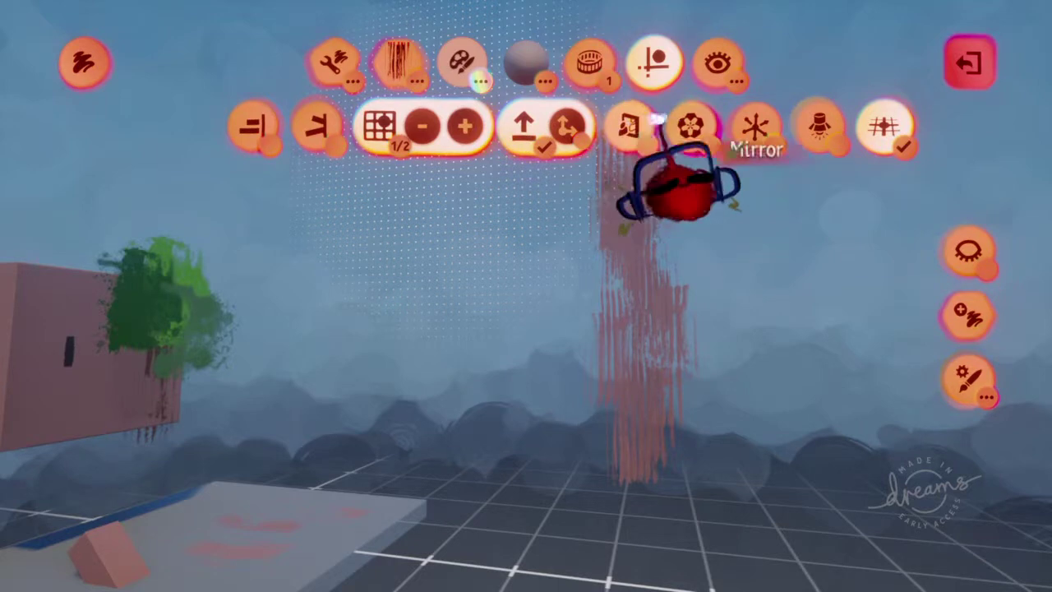
- Turn on the Kaleidoscope guide and view the repeated fleck preview around the scene
left_click(691, 125)
scroll(687, 403, "down", 5)
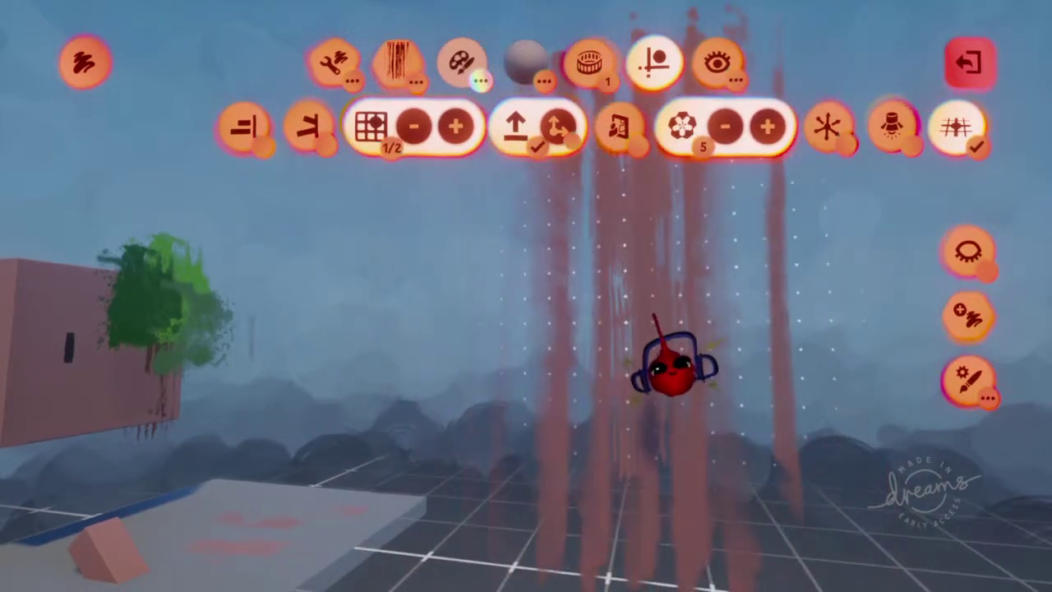
mouse_move(709, 354)
middle_mouse_down()
mouse_move(728, 363)
mouse_move(723, 386)
mouse_move(683, 352)
mouse_move(665, 369)
mouse_move(639, 312)
mouse_move(648, 370)
mouse_move(633, 364)
mouse_move(616, 324)
middle_mouse_up()
middle_click_drag(604, 248, 583, 110)
- Turn on the Mirror guide and switch the Kaleidoscope guide off
mouse_move(563, 108)
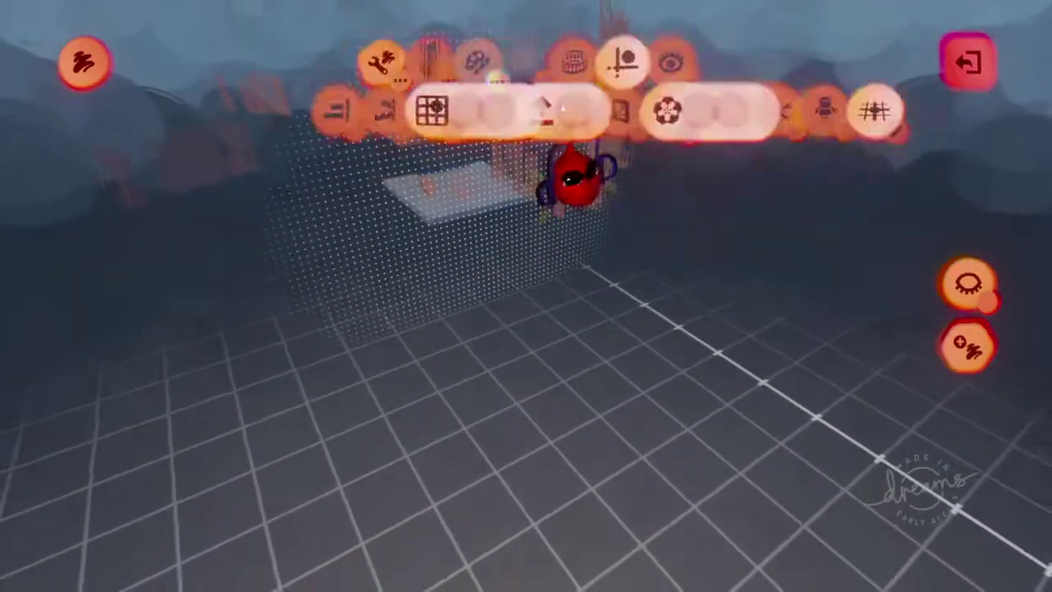
left_click(619, 124)
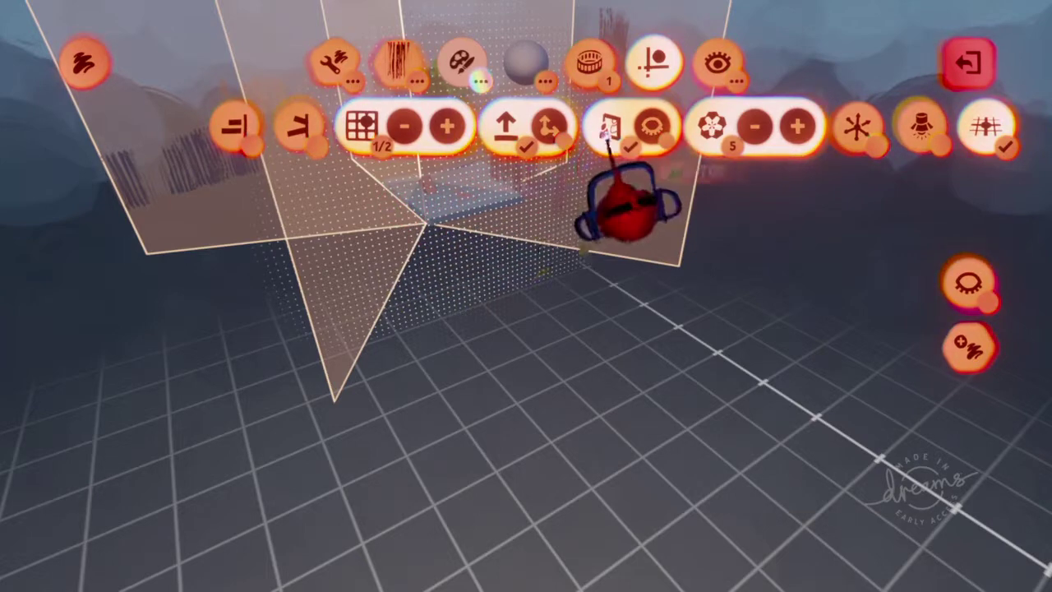
left_click(755, 126)
middle_click_drag(704, 164, 530, 168)
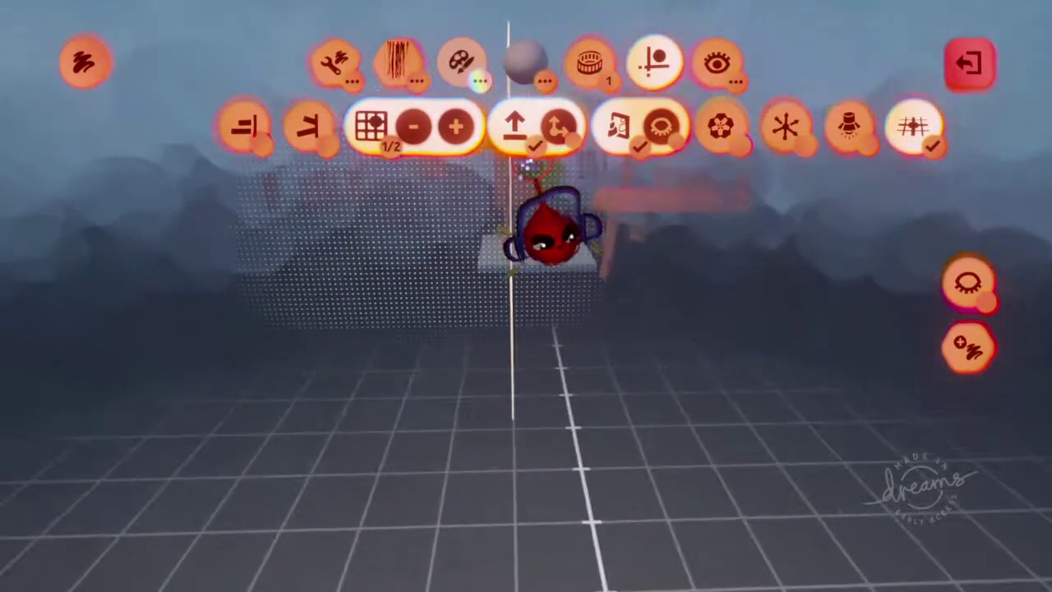
- Toggle the Kaleidoscope guide and the Studio Lighting guide on and off again
left_click(727, 128)
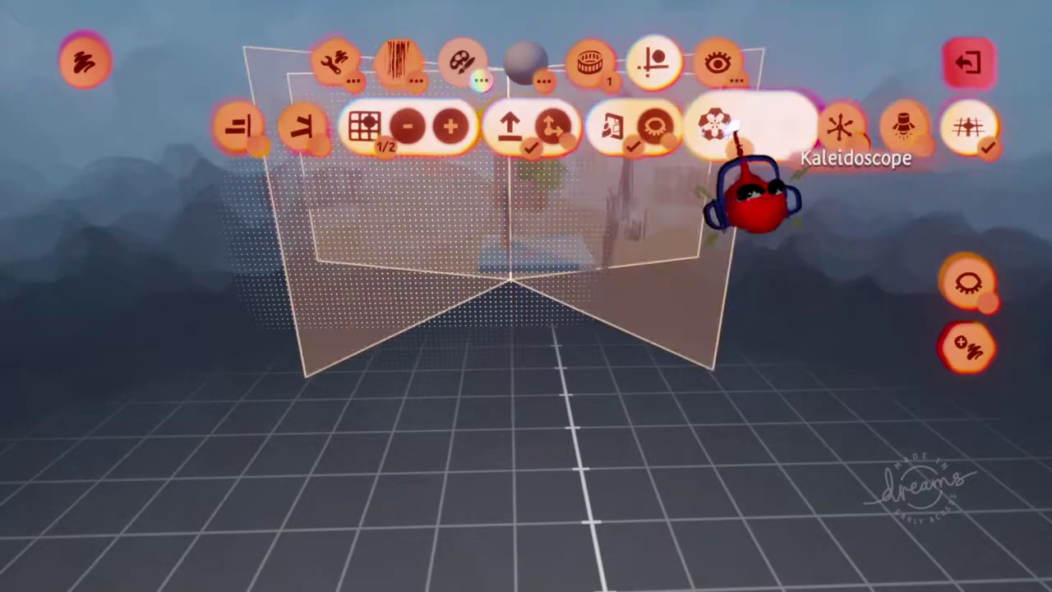
left_click(710, 129)
left_click(847, 130)
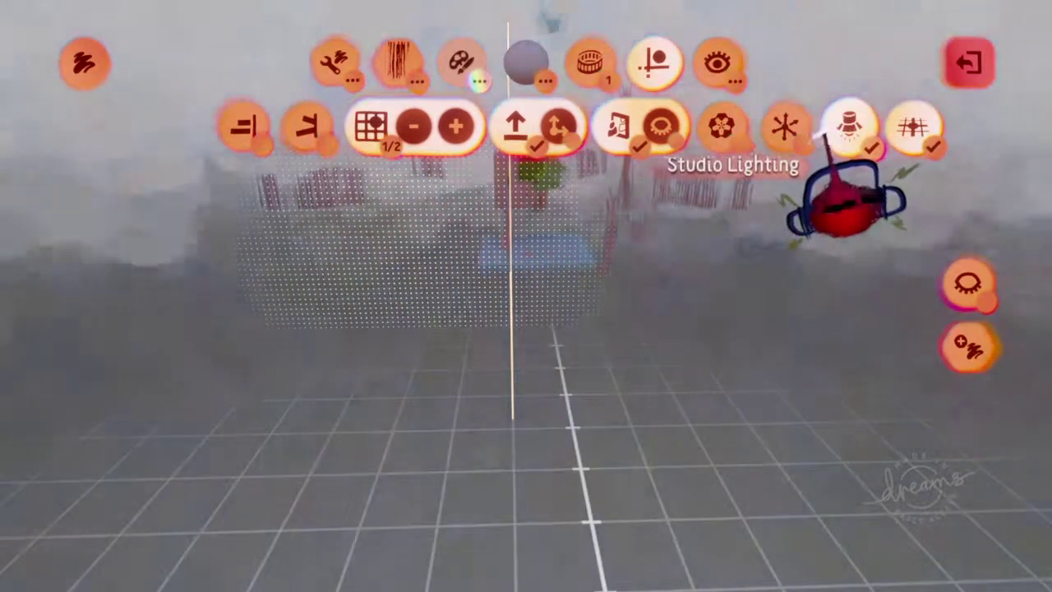
left_click(849, 128)
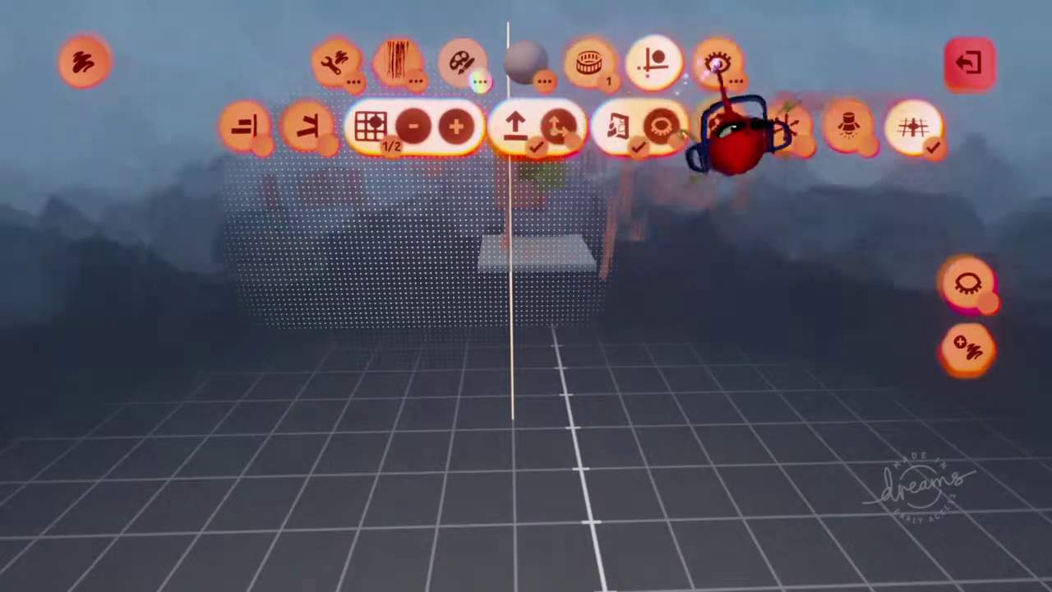
middle_click_drag(567, 168, 506, 221)
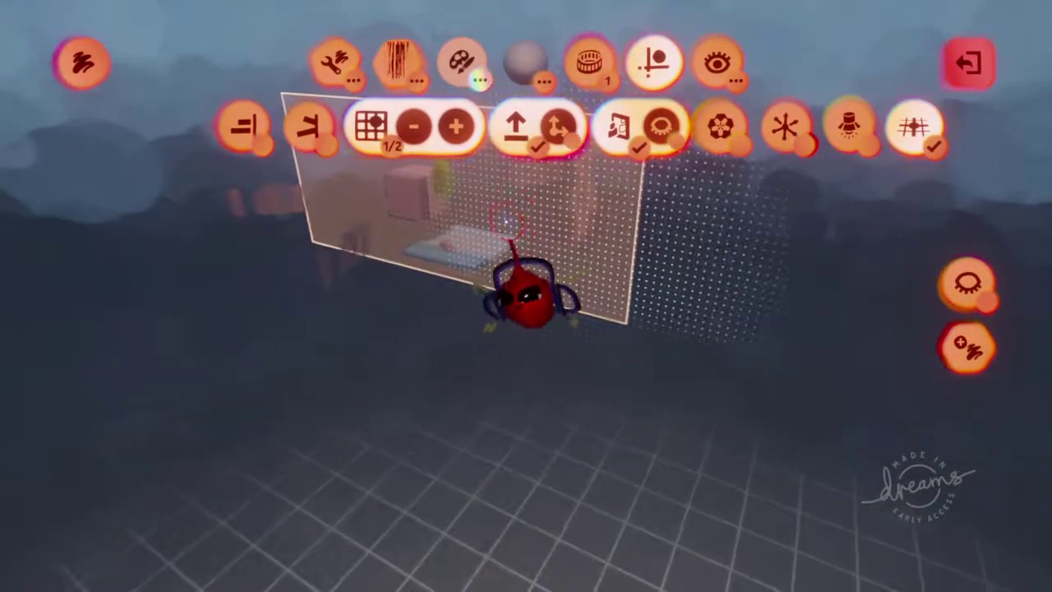